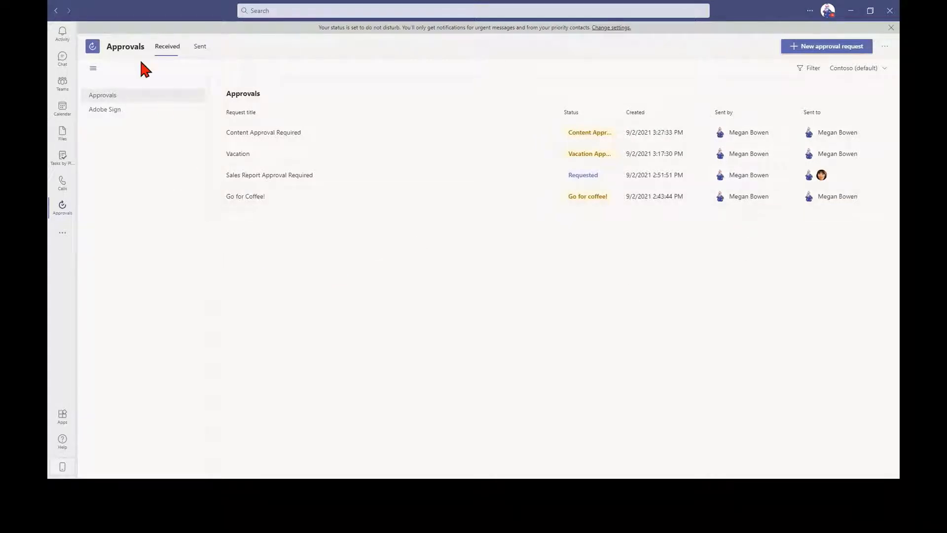
Start a new approval request named "Leave Request" and add the first approver by name
click(200, 46)
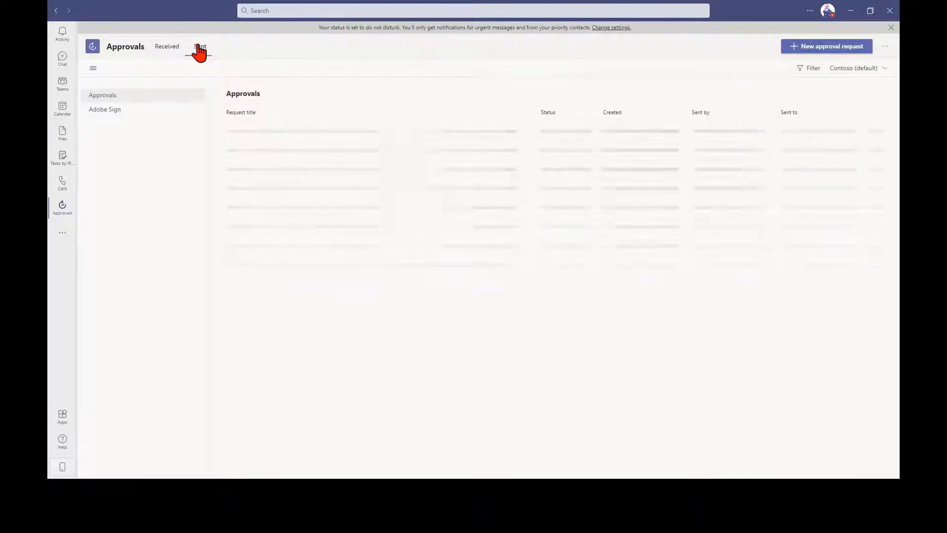
click(168, 50)
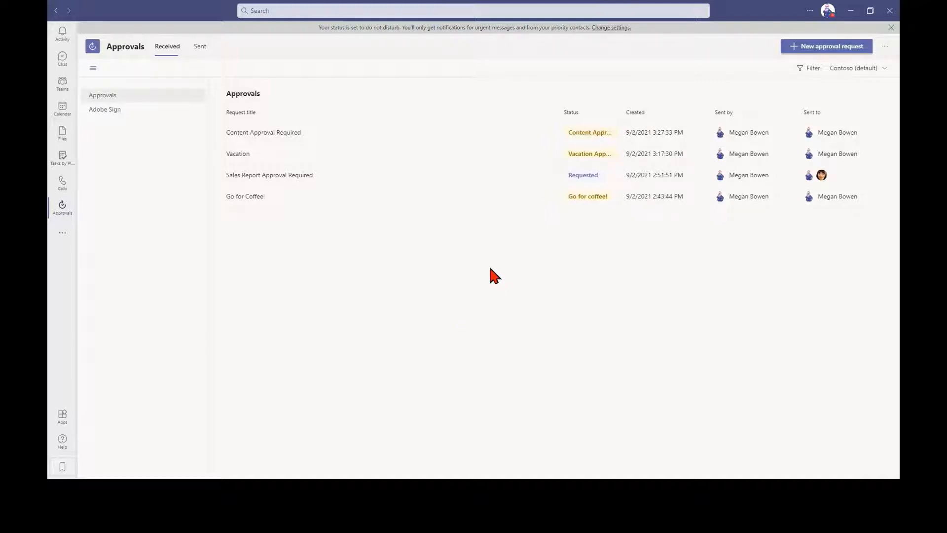
click(833, 48)
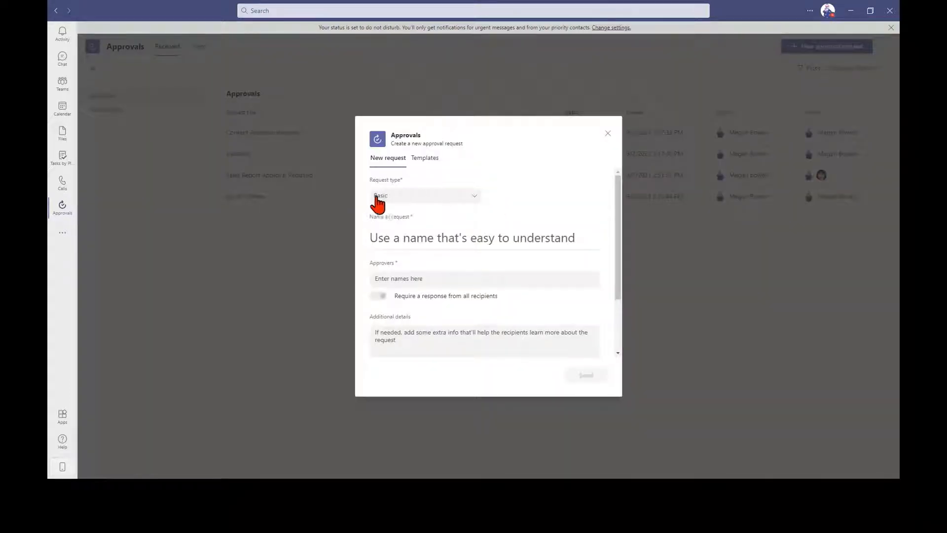
click(446, 237)
text(Leave Request)
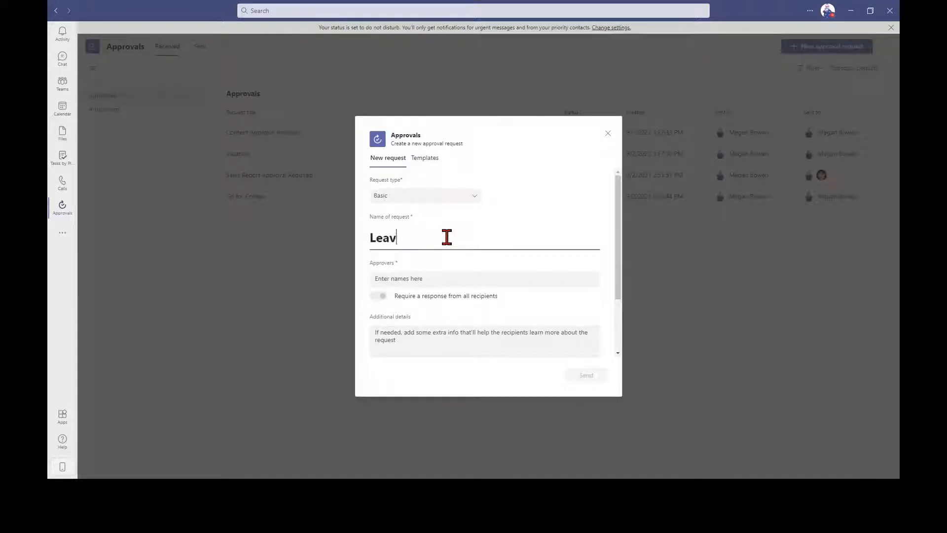
click(425, 273)
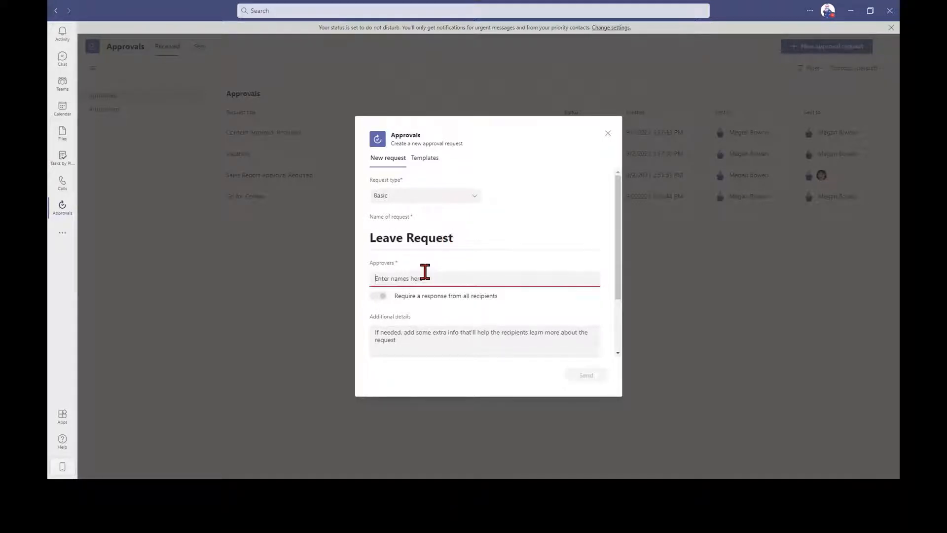
text(megan)
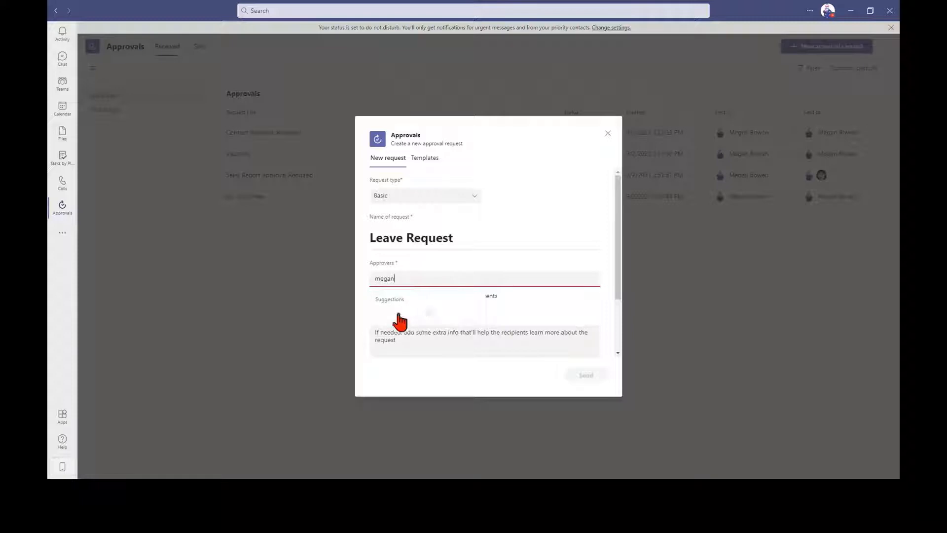
click(441, 326)
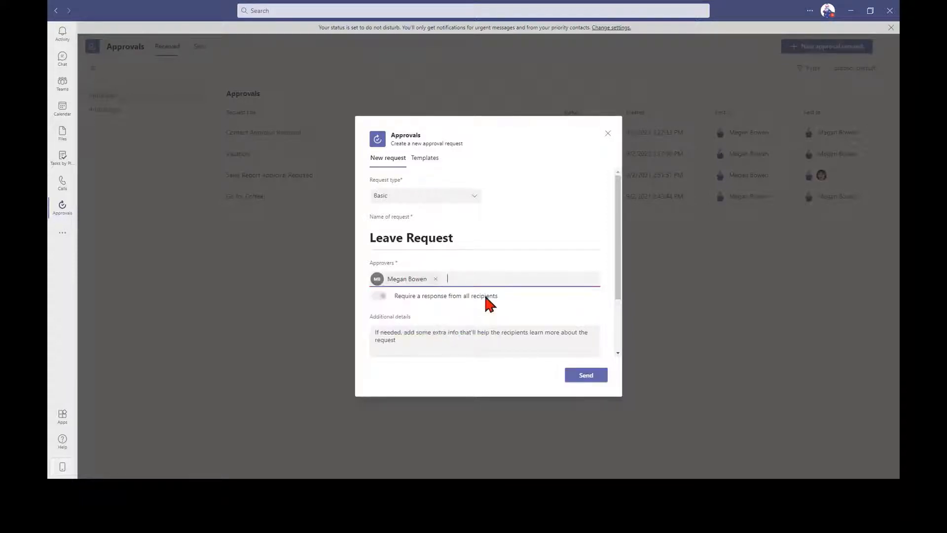
Try out a second approver with the requirement for a response from all recipients, and remove that approver again
text(Diego Siciliani)
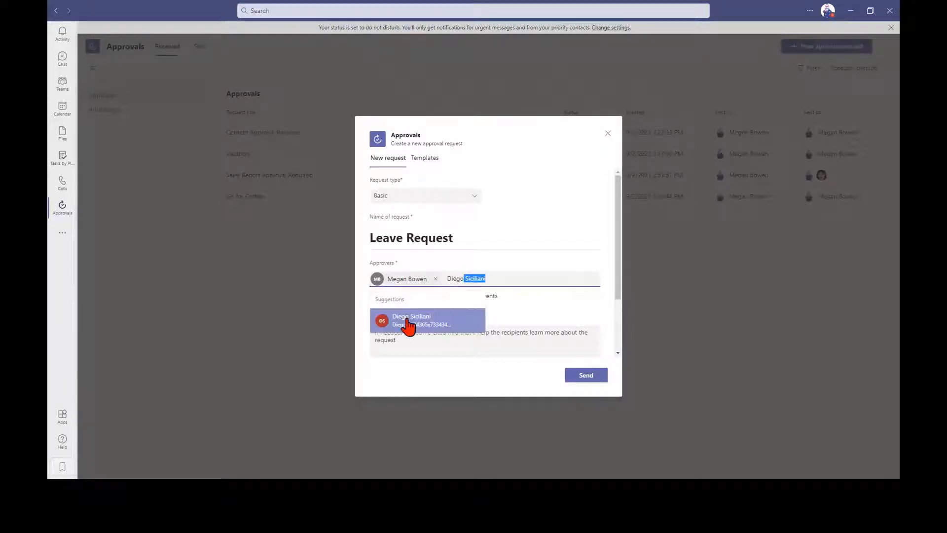
click(408, 324)
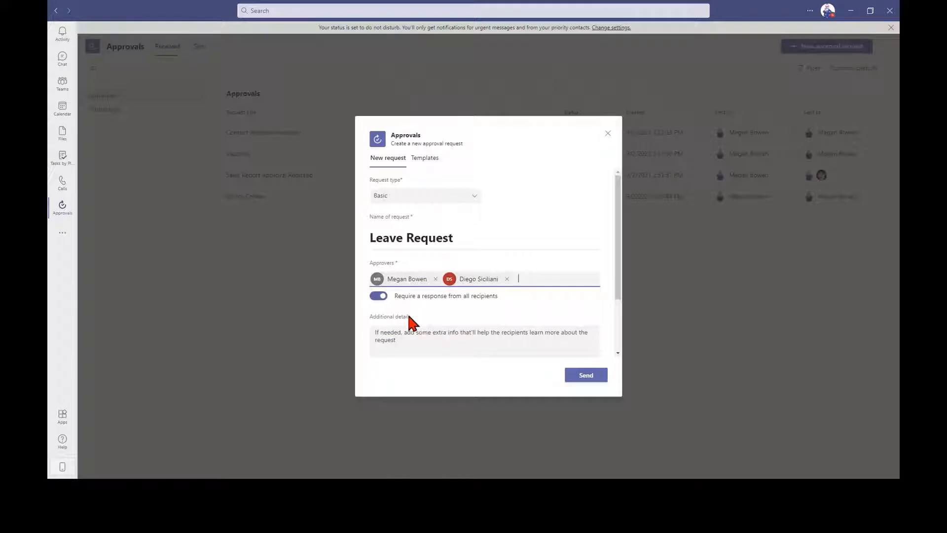
click(383, 299)
click(384, 299)
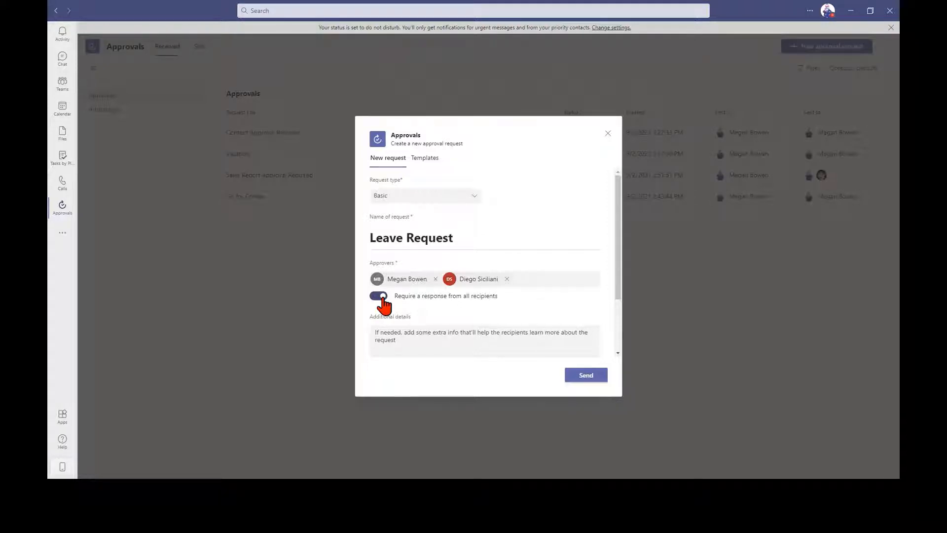
click(506, 279)
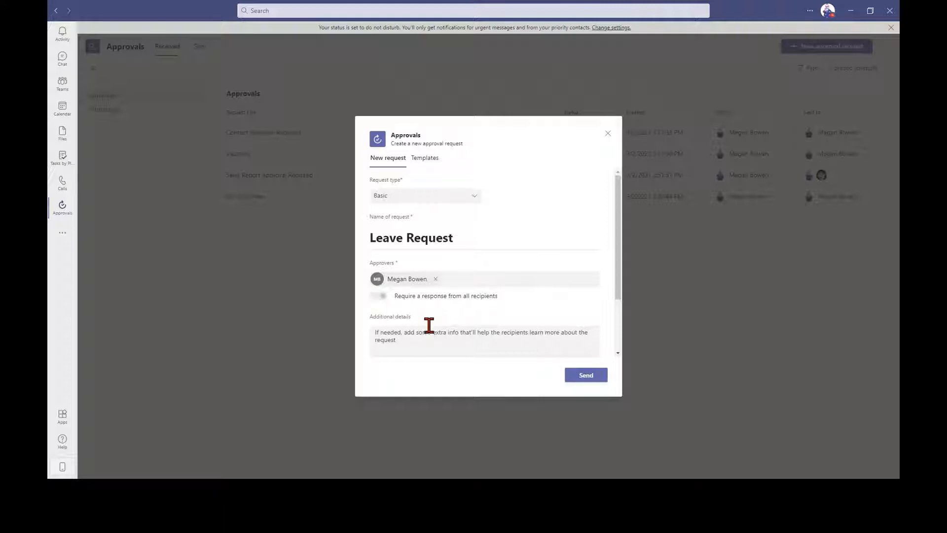
Enter "I need tomorrow off." as the additional details of the leave request
click(430, 344)
text(I s)
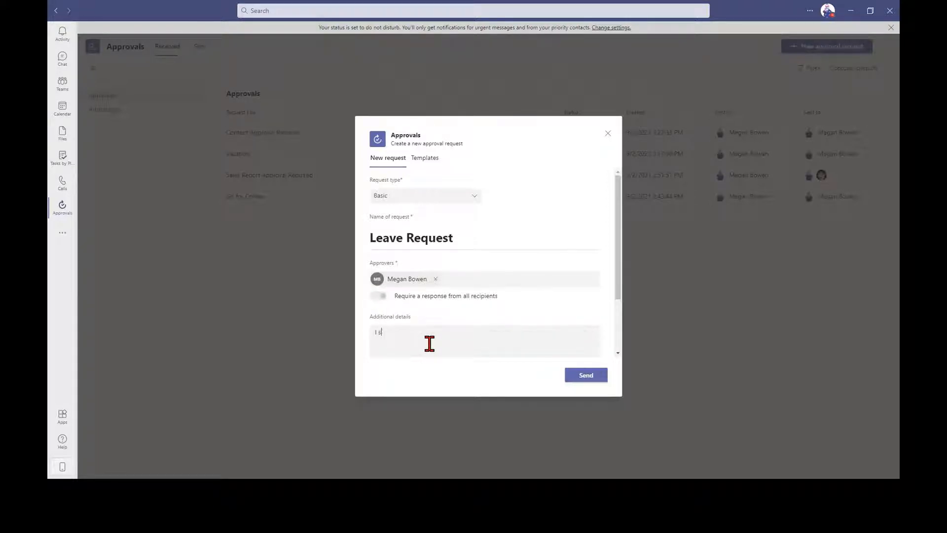
text(eed tomorrow off.)
Look over the request's attachment options and try out custom responses, leaving them disabled
scroll(469, 269, down, 2)
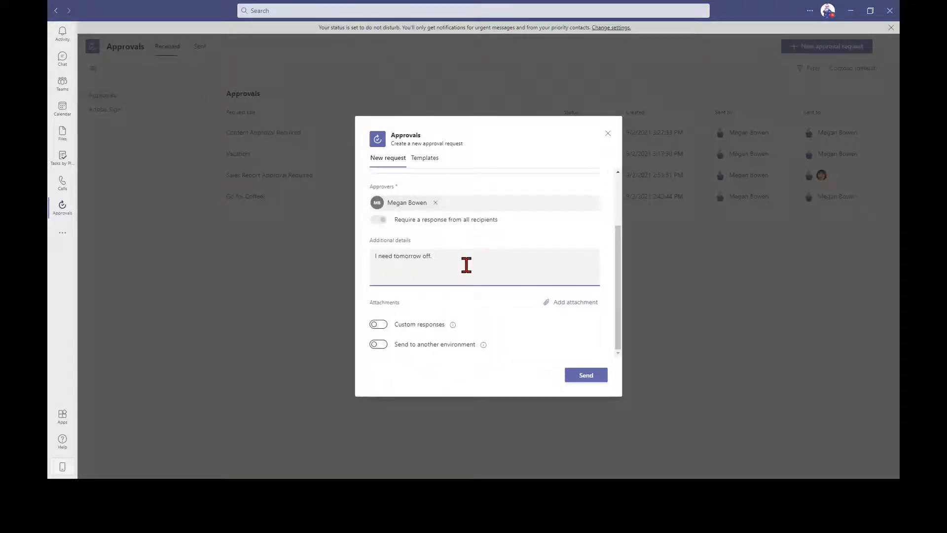
click(563, 302)
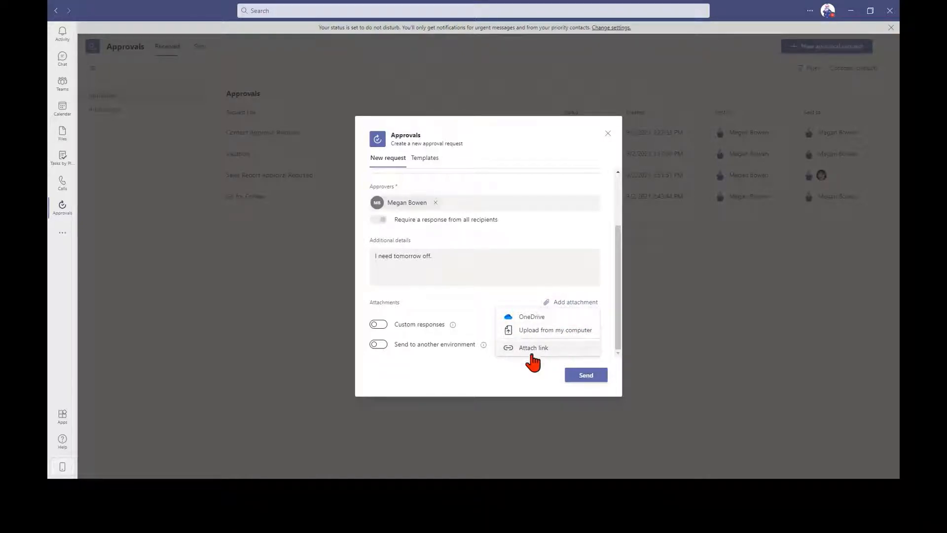
click(487, 377)
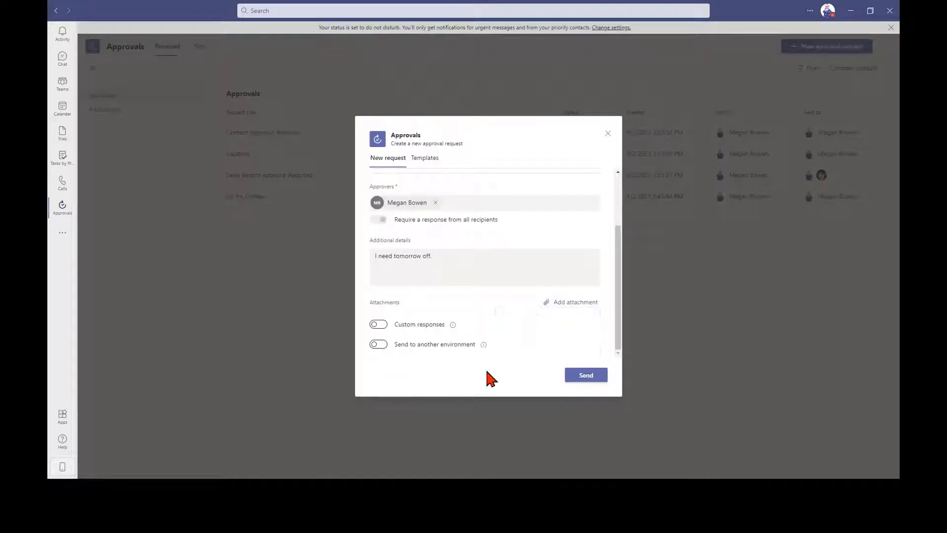
click(379, 324)
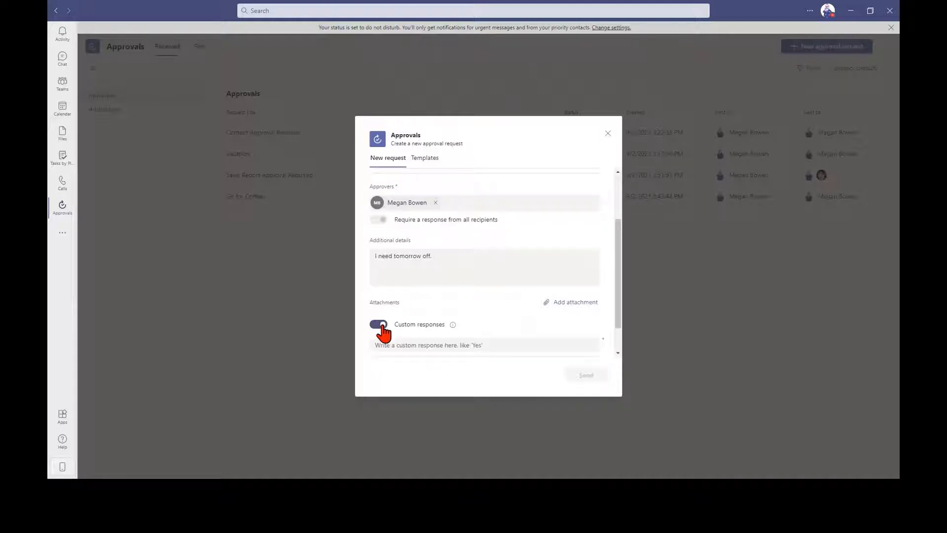
scroll(404, 336, down, 1)
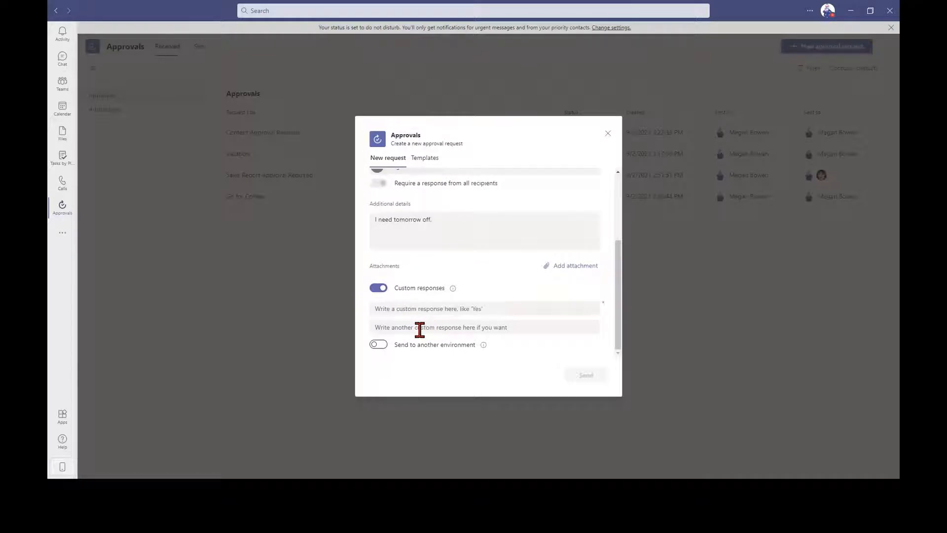
click(379, 290)
scroll(491, 340, up, 3)
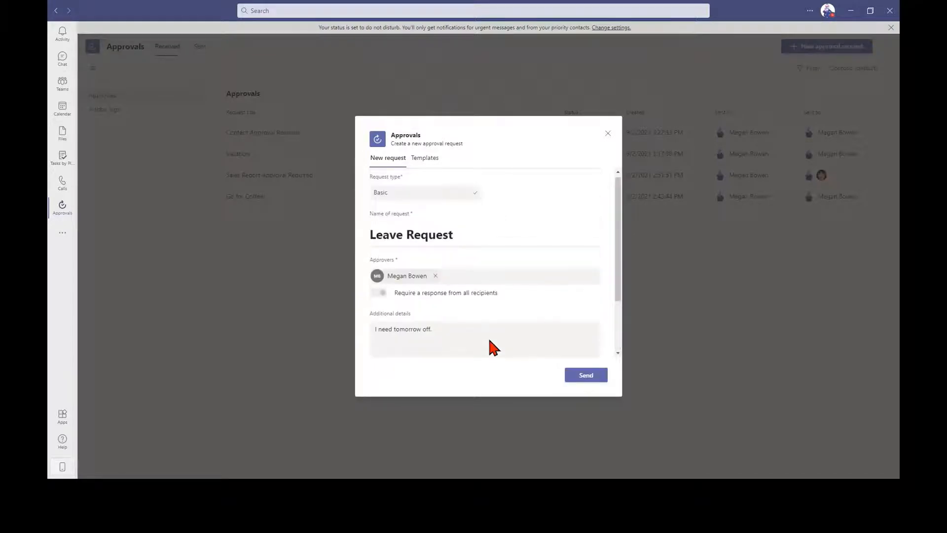
Send the leave request and open its incoming request notification from the activity feed
click(595, 379)
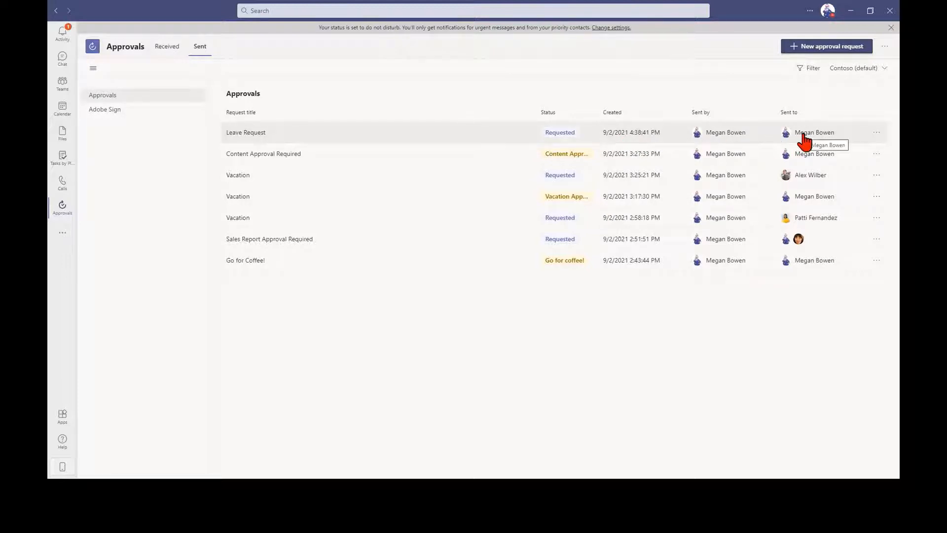
click(62, 33)
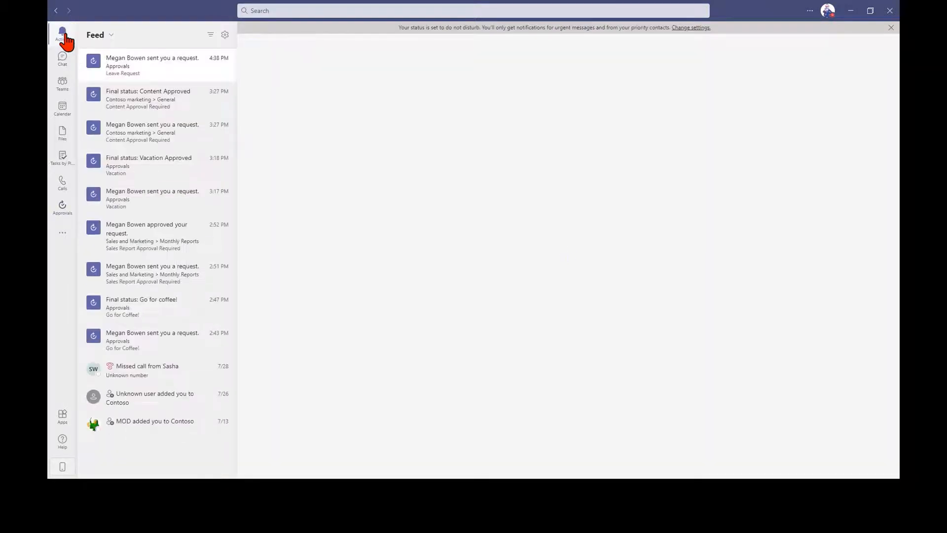
click(205, 61)
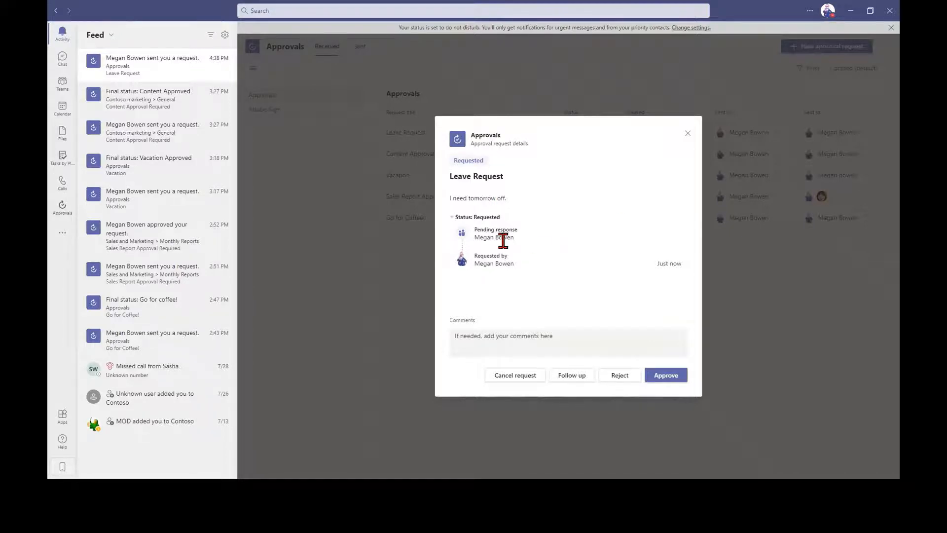
Approve the leave request with the comment "Approved."
click(490, 342)
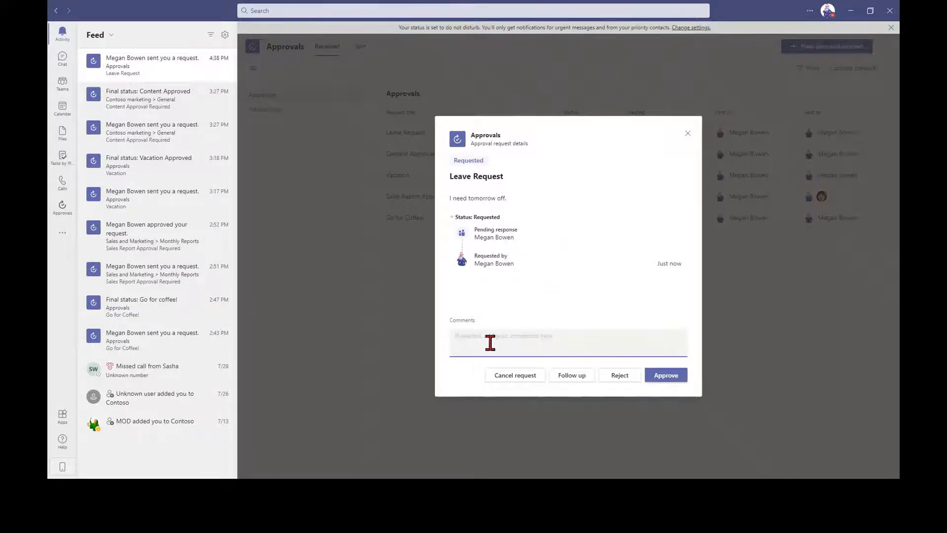
text(Approved.)
click(662, 379)
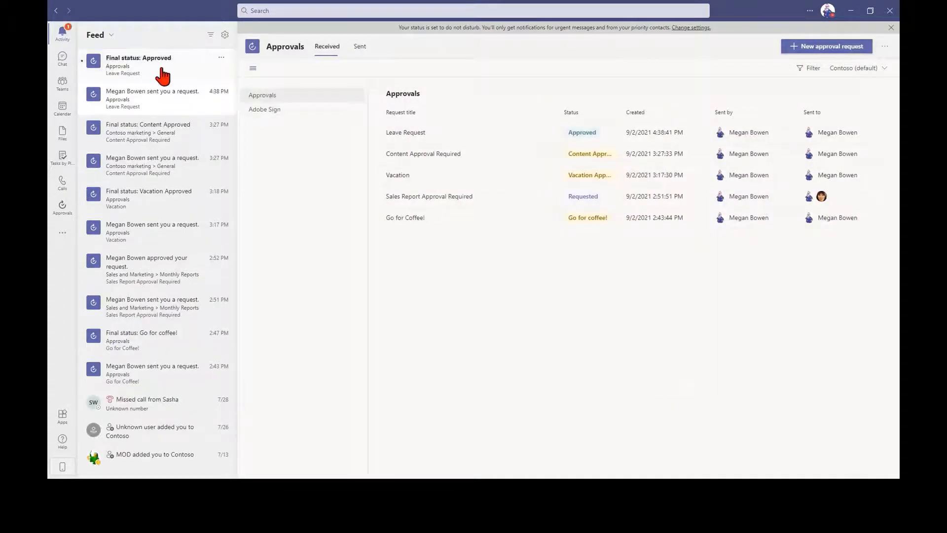
Review the leave request's details from its final status notification, close them and return to the Approvals app
click(160, 70)
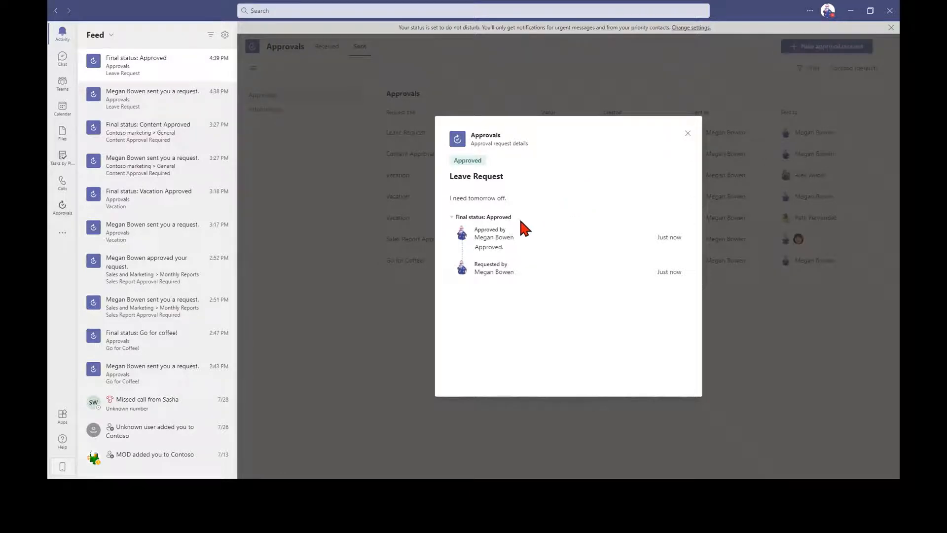
click(687, 134)
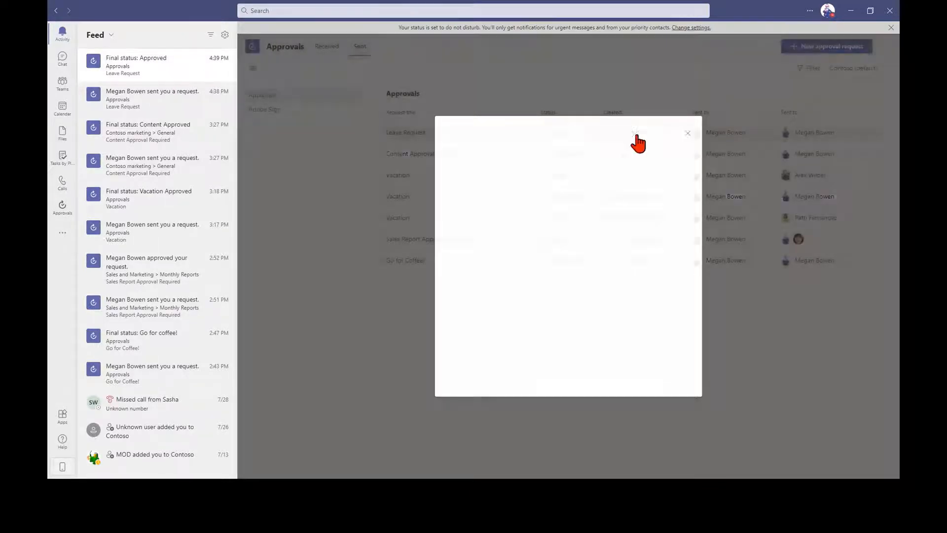
click(61, 210)
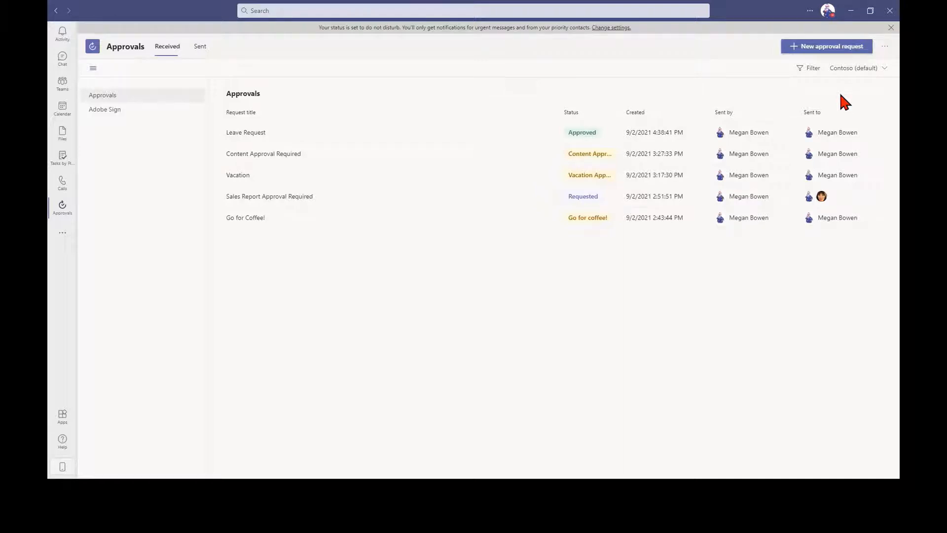
Open template management, browse the template store and start a new approval template from scratch
click(886, 48)
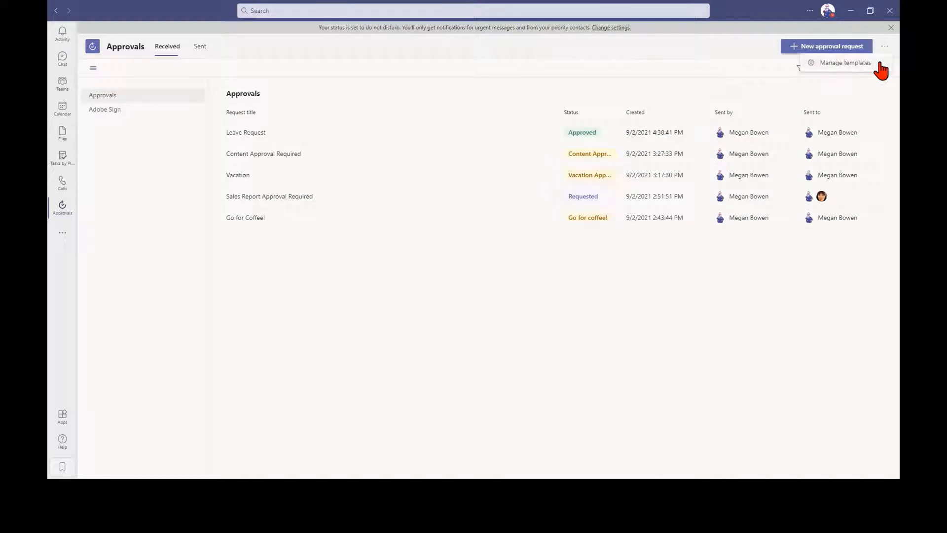
click(849, 63)
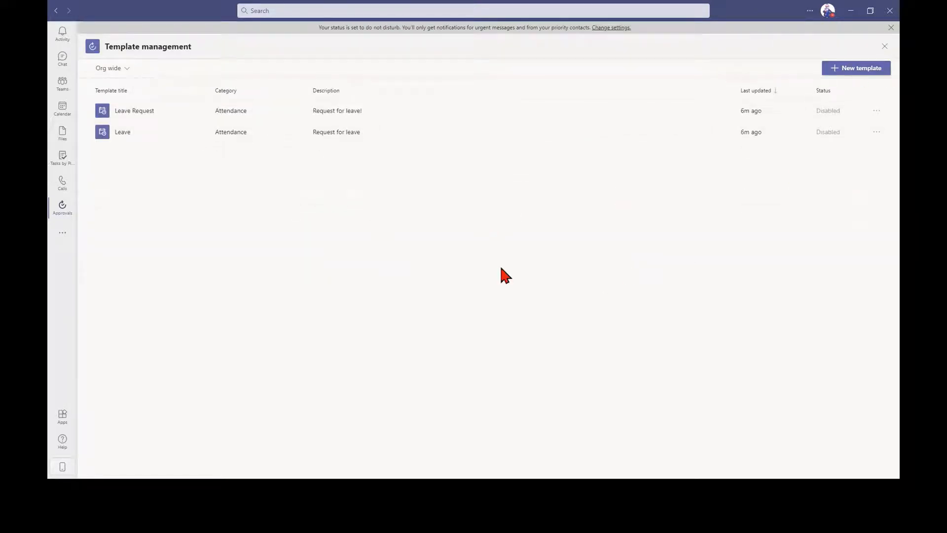
click(859, 69)
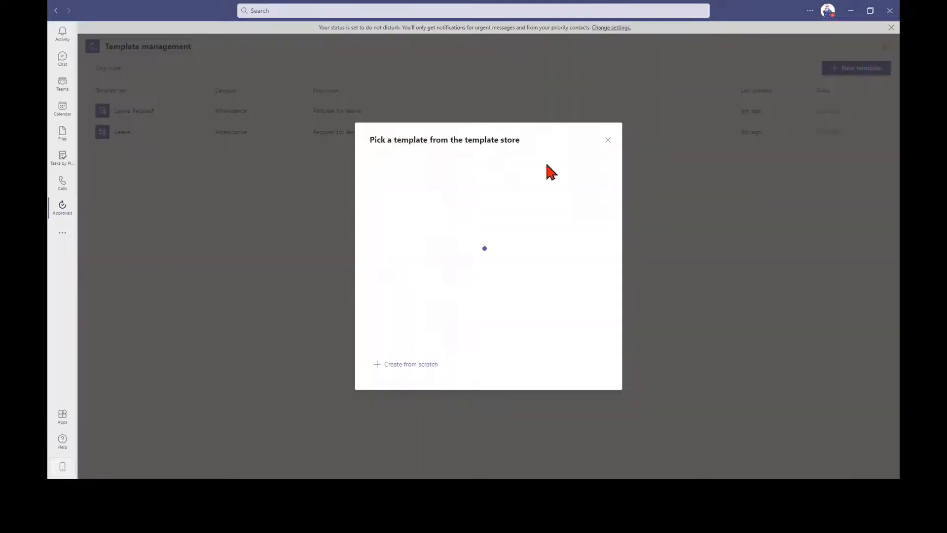
scroll(399, 288, down, 5)
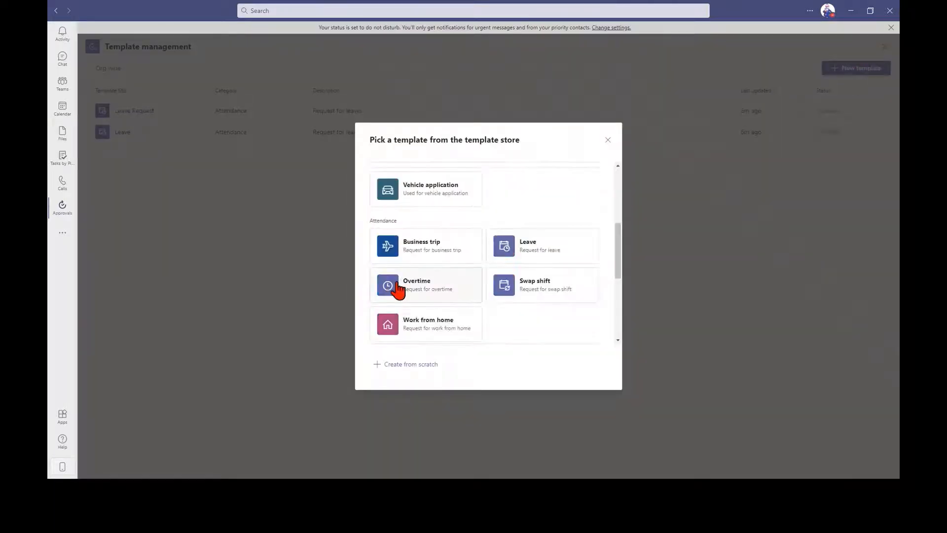
scroll(462, 298, down, 2)
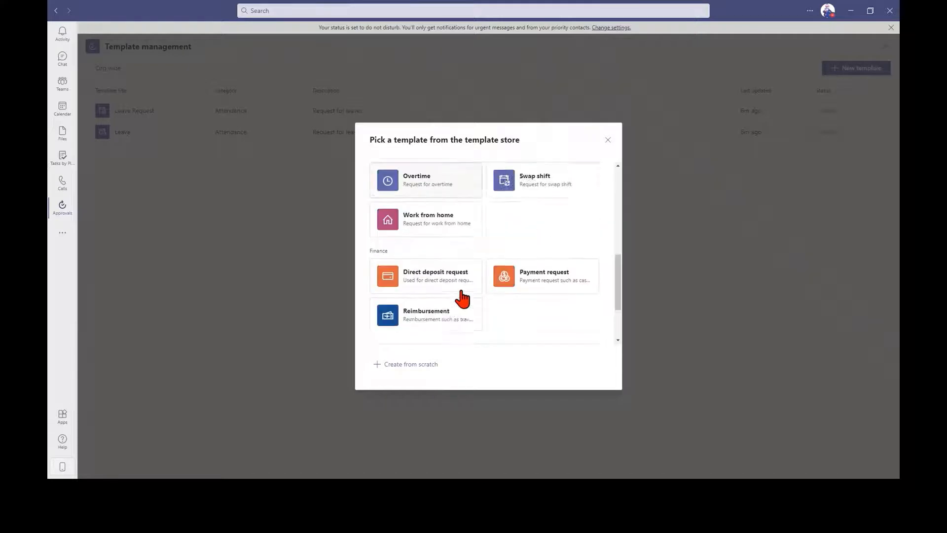
scroll(462, 298, down, 2)
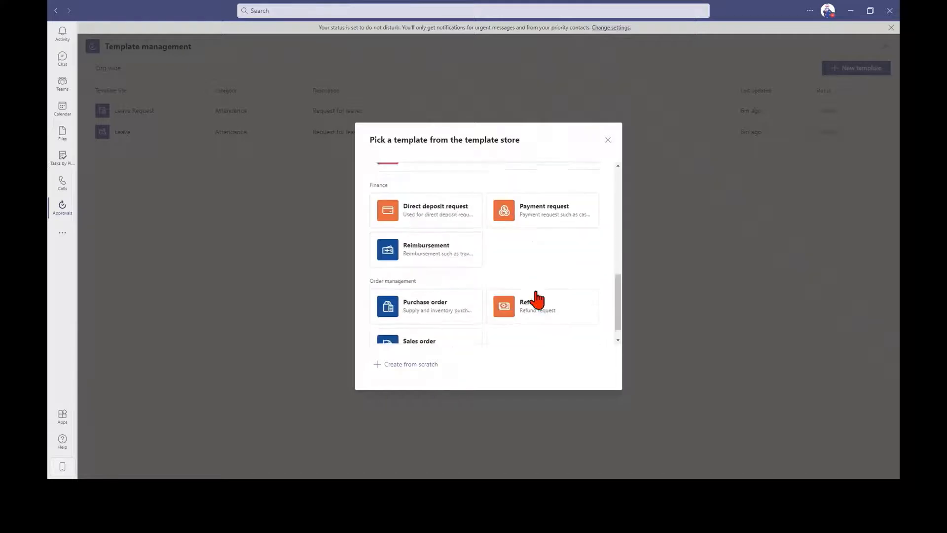
click(417, 365)
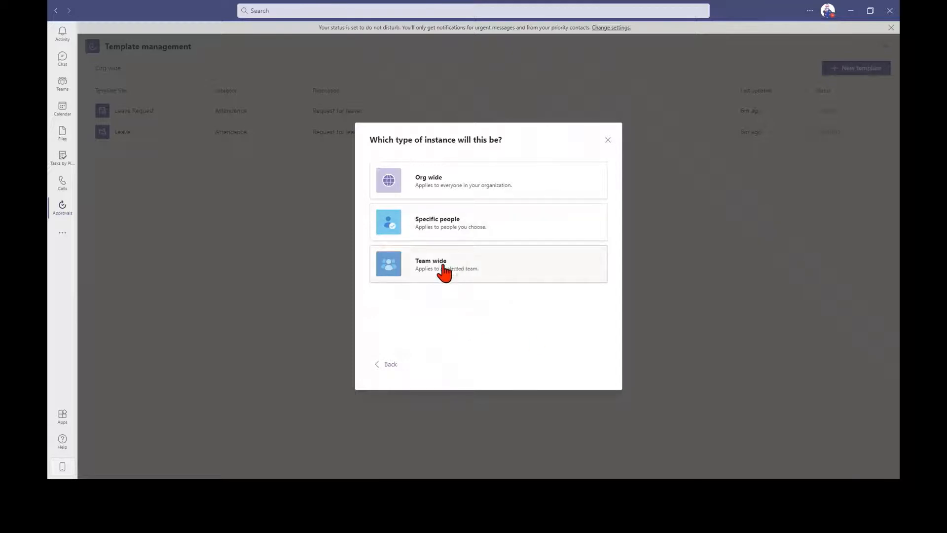
Make the new template team-wide and assign it to the Sales and Marketing team
click(425, 271)
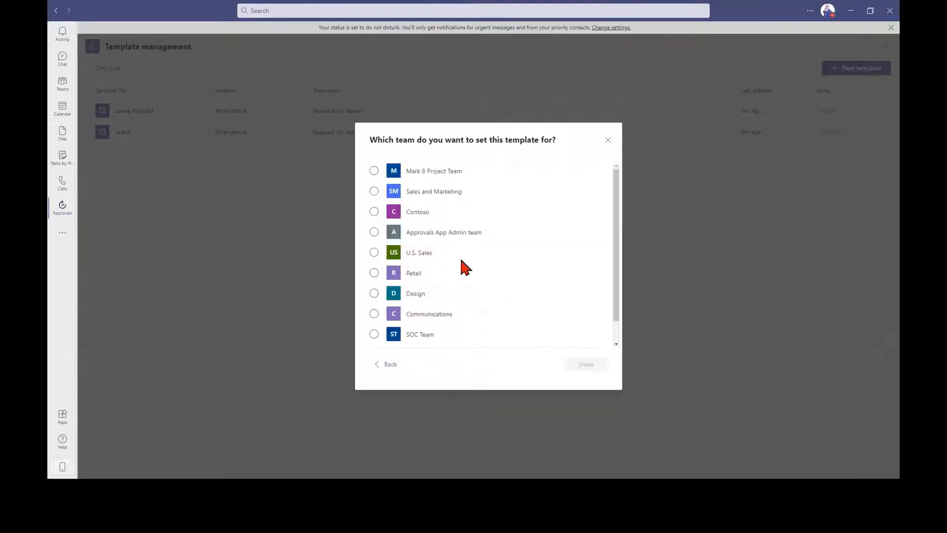
scroll(463, 267, down, 1)
click(434, 273)
click(383, 195)
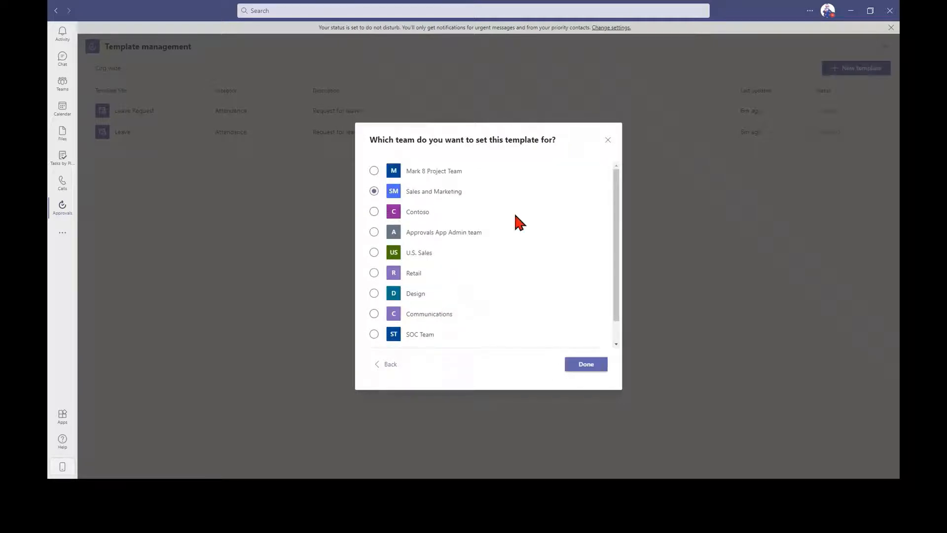
click(594, 364)
Name the template "Content Approval Request"
click(306, 159)
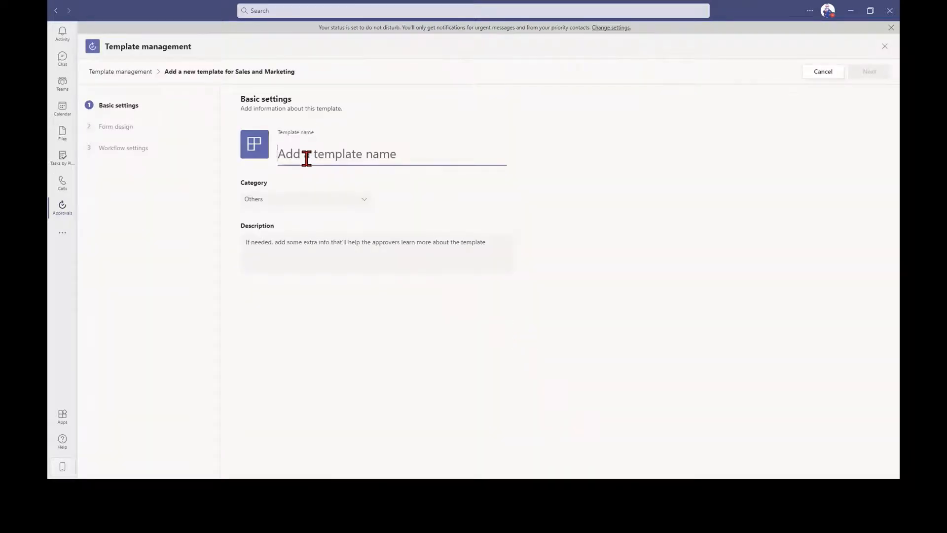
text(Content Appr)
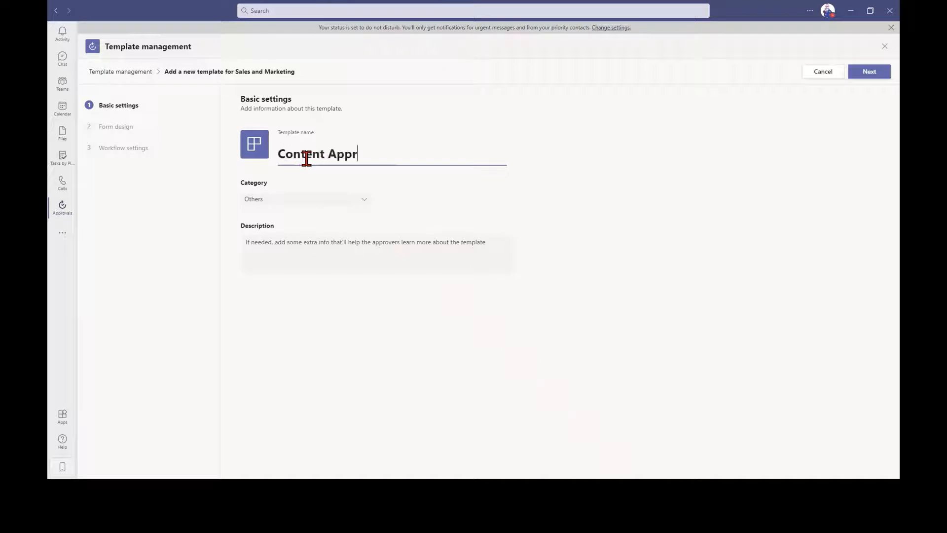
text(oval Re)
text(quest)
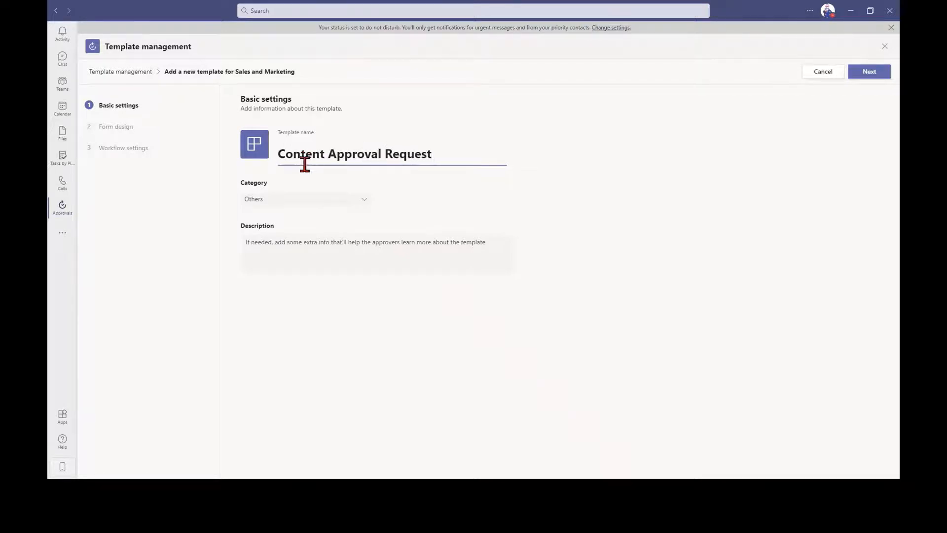
Set the category to Activity, enter the description "This is approval for marketing materials." and continue to the form design
click(298, 201)
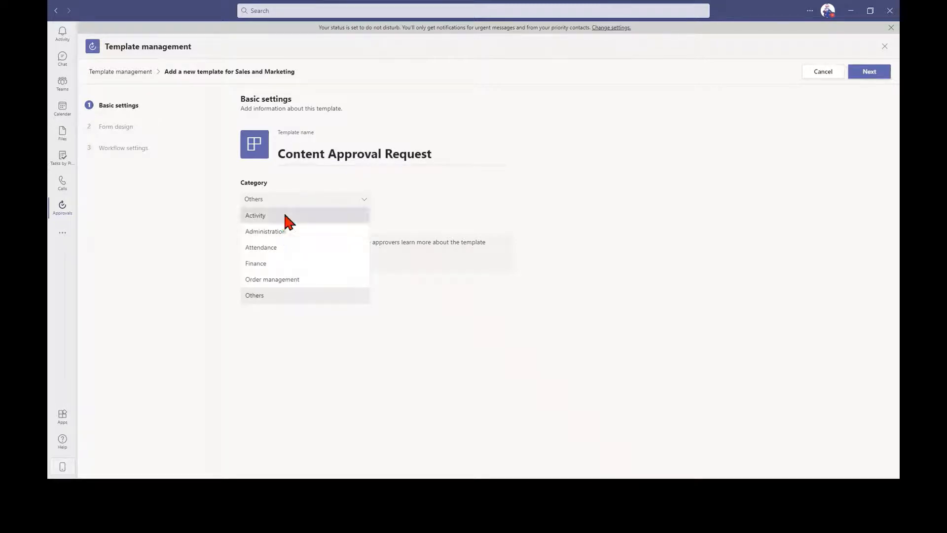
click(286, 217)
click(312, 253)
text(This is approval for)
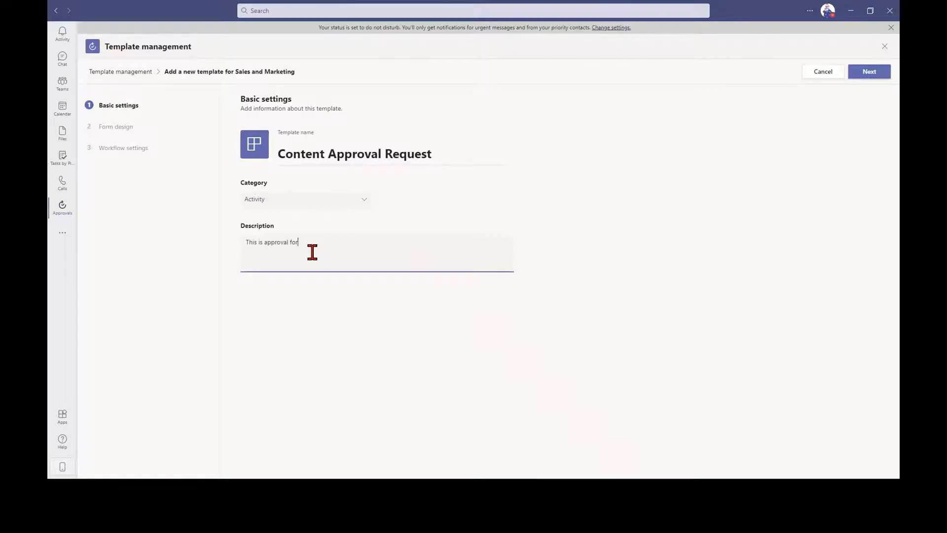
text( marketing materials.)
click(870, 75)
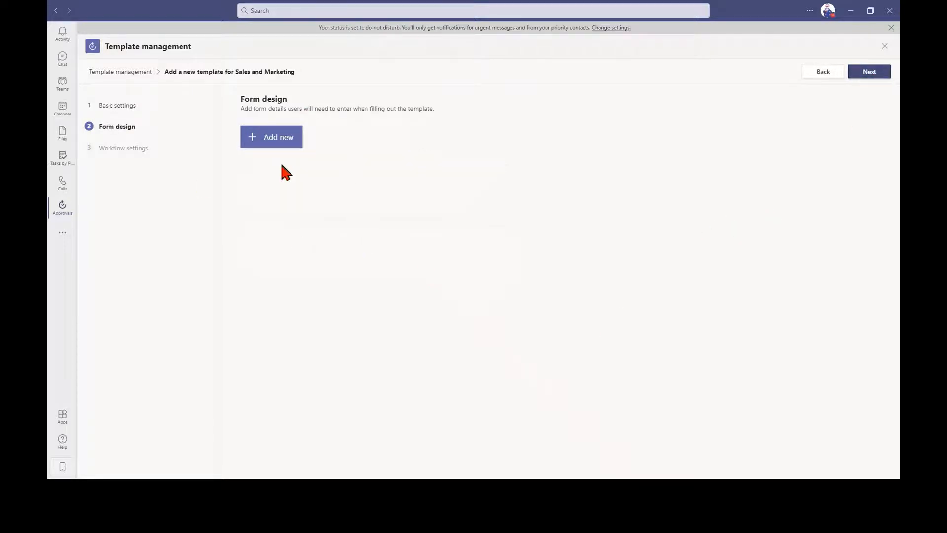
Add a date question titled "Approval required by:" to the form and open its additional options
click(298, 140)
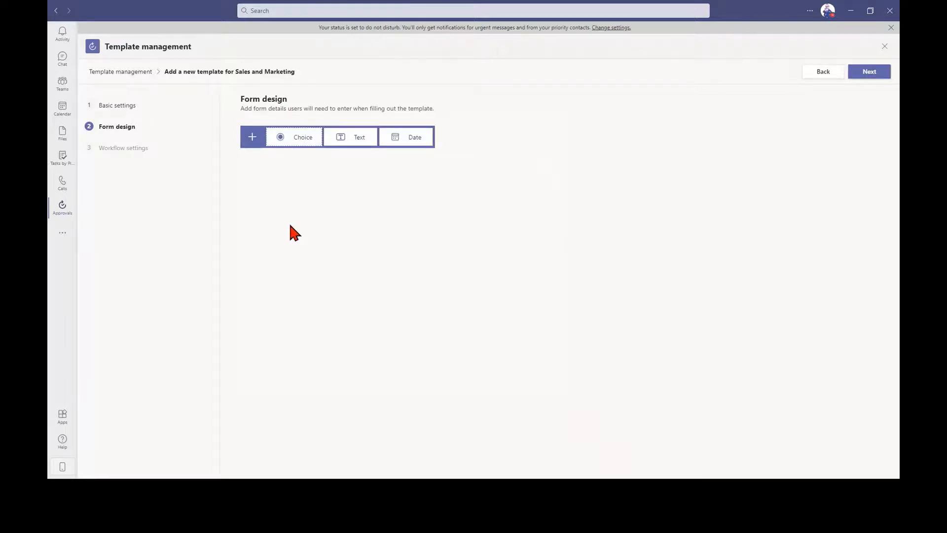
click(409, 142)
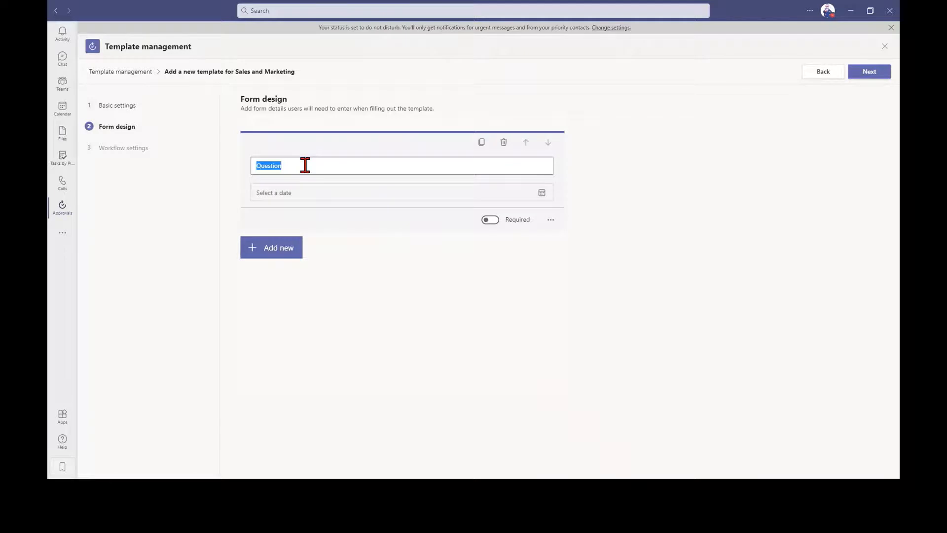
text(Approval required by:)
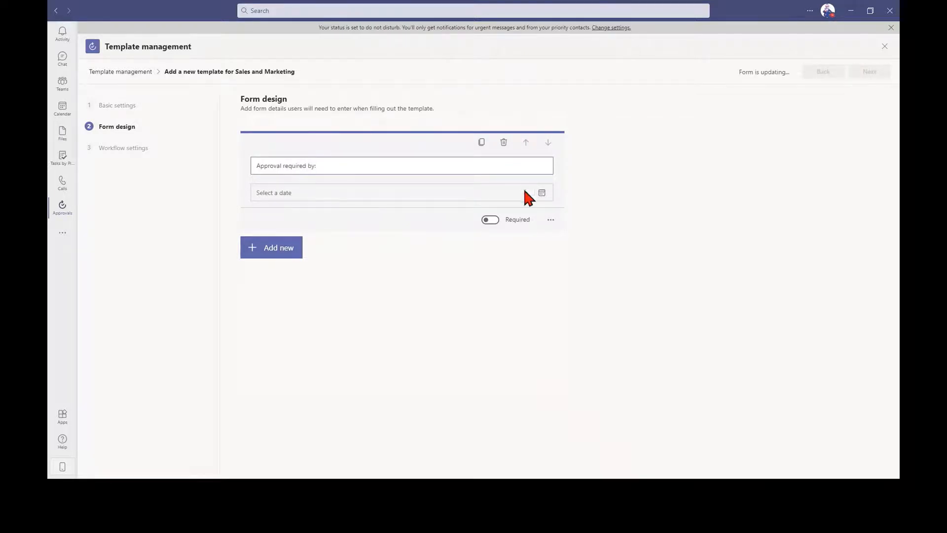
click(551, 220)
click(508, 259)
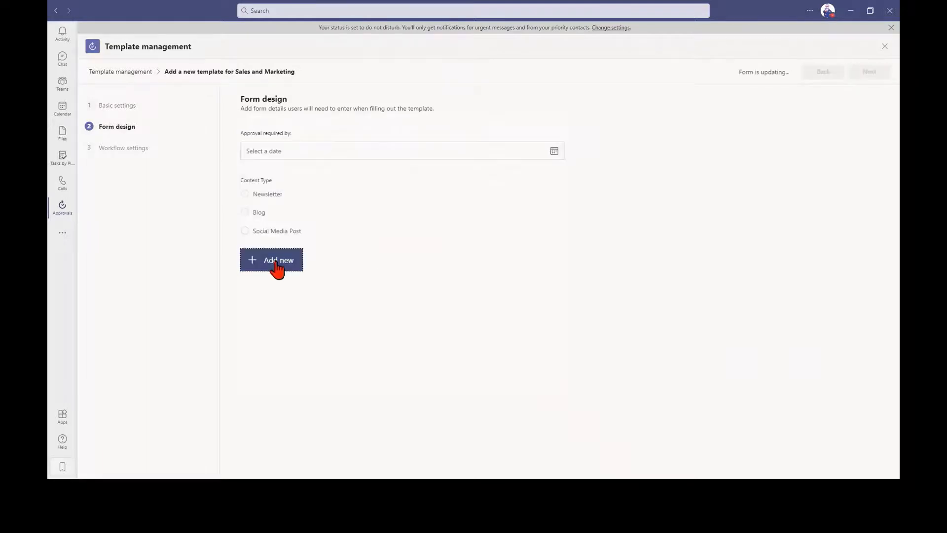
Add a text question titled "Comments" that accepts long answers, and continue to the workflow settings
click(276, 261)
click(354, 267)
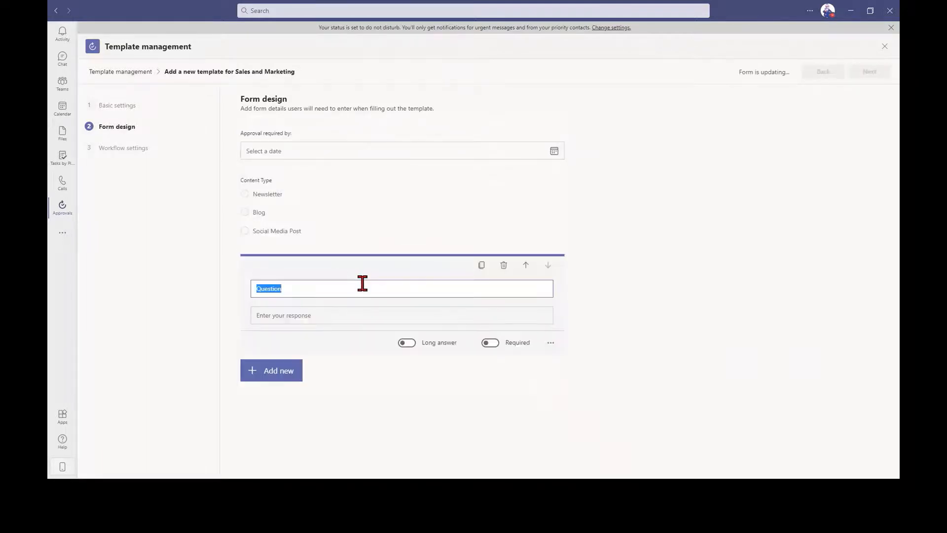
text(Comments)
click(407, 343)
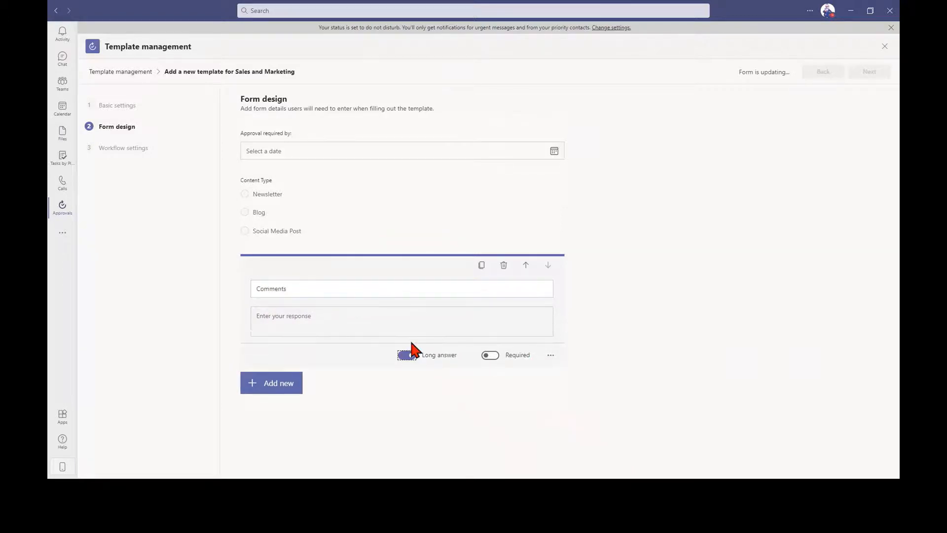
click(713, 178)
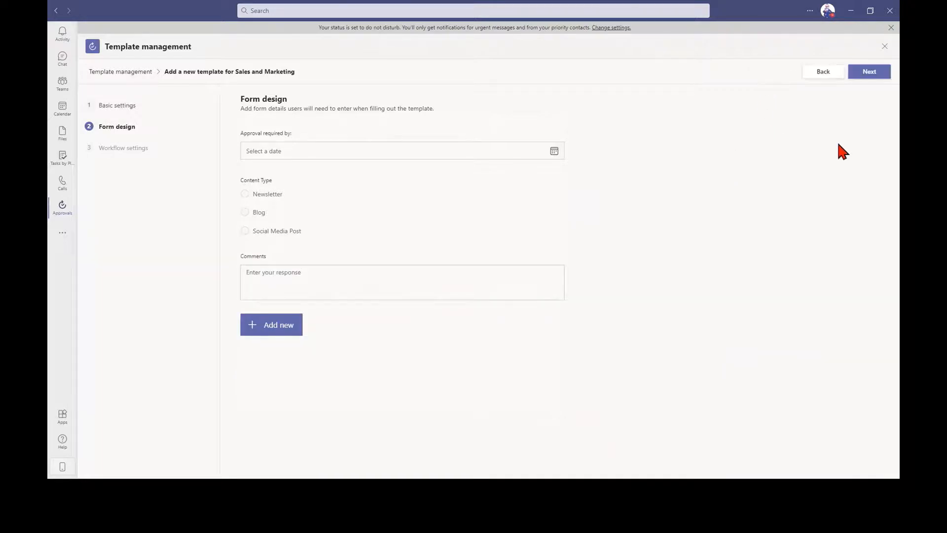
click(869, 72)
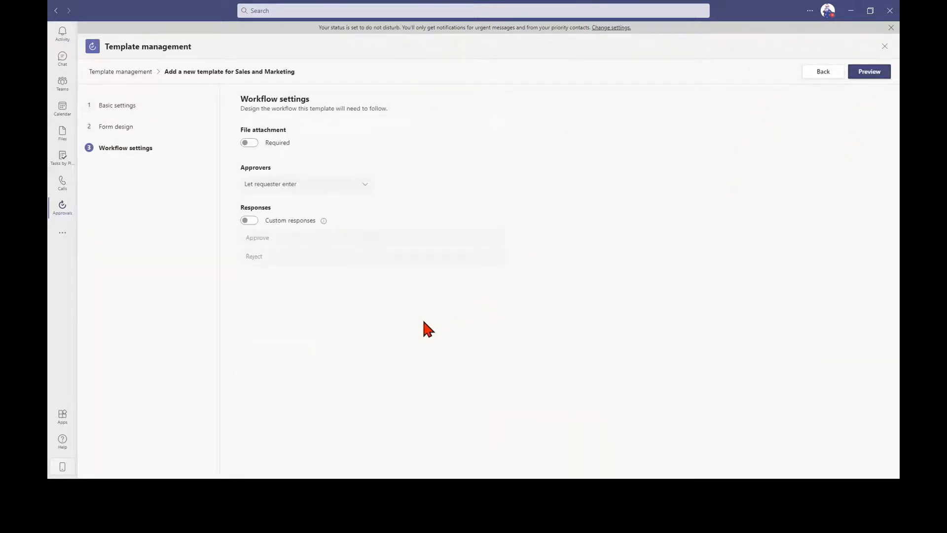
Make a file attachment required and let the requester enter the approvers
click(250, 144)
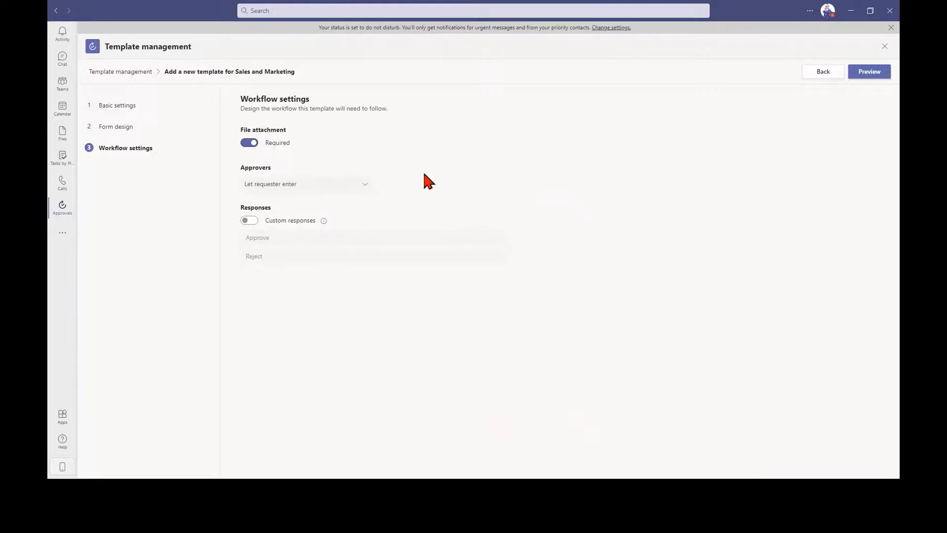
click(318, 186)
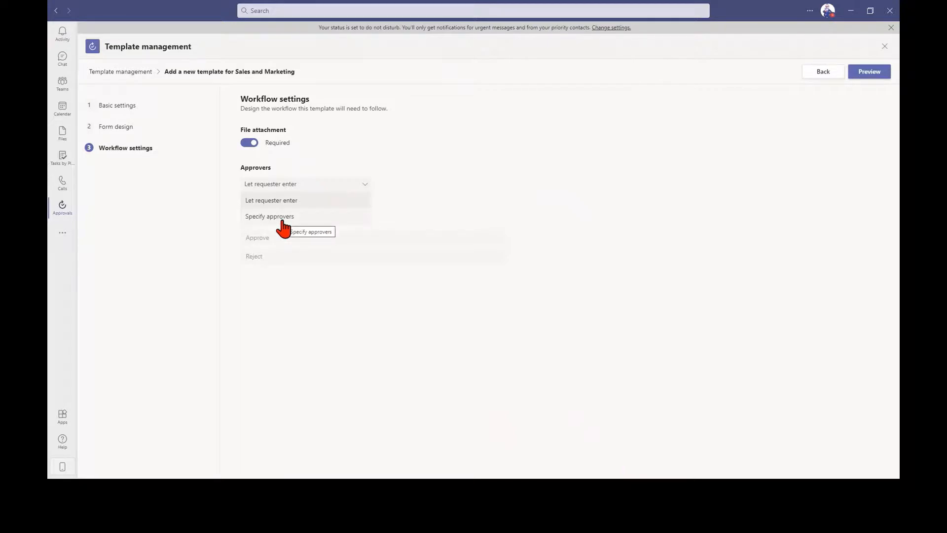
click(298, 200)
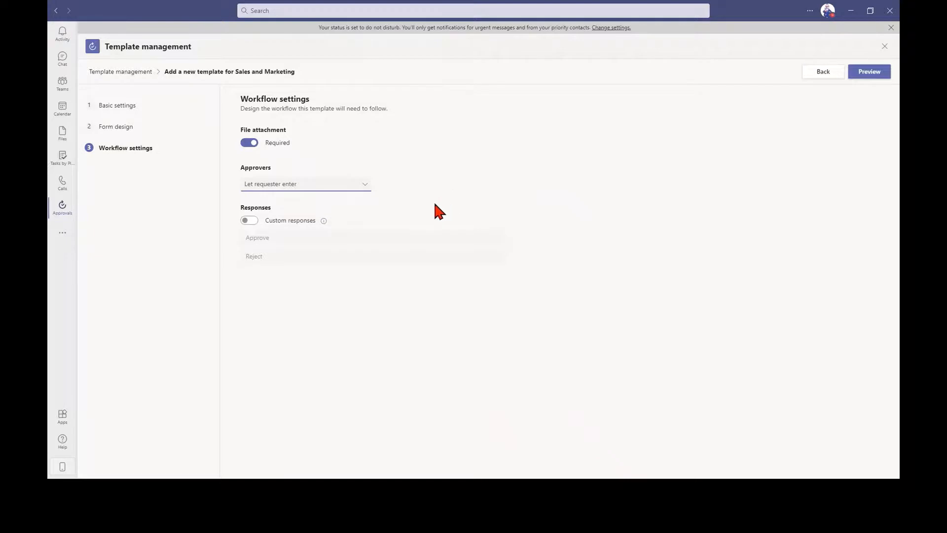
Enable custom responses and define them as "Content Approved" and "Content Rejected"
click(250, 221)
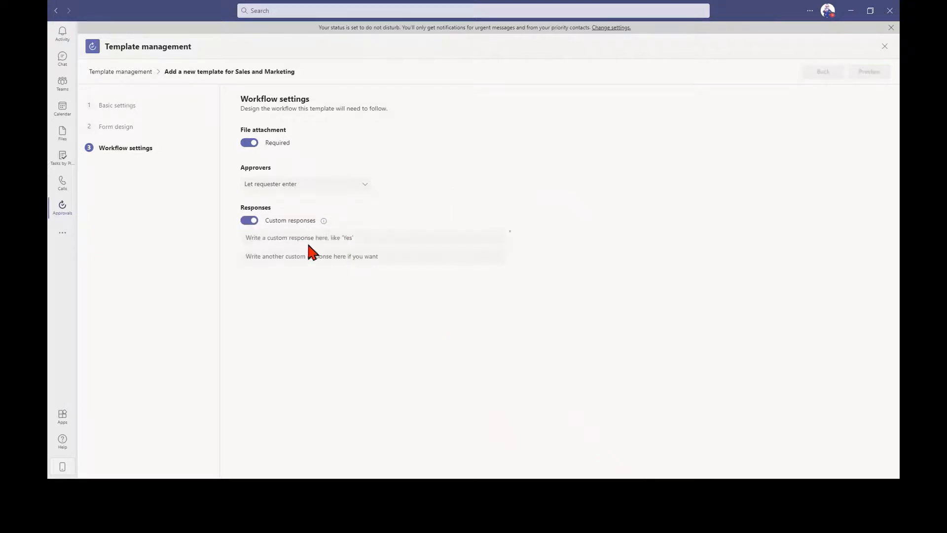
click(311, 236)
text(Conten)
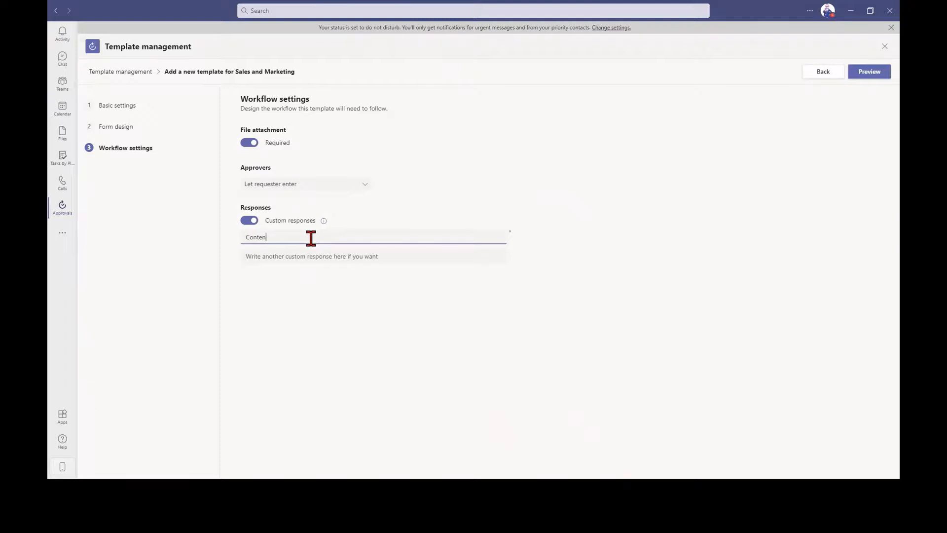
text(t Approved)
click(265, 254)
text(Content Rejected)
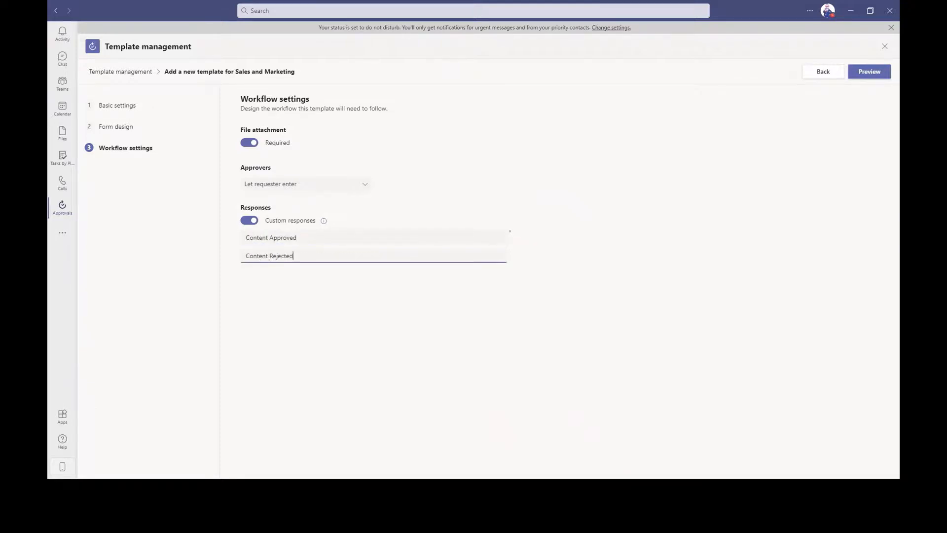
Preview and publish the Content Approval Request template, and check the management options available for it
click(884, 74)
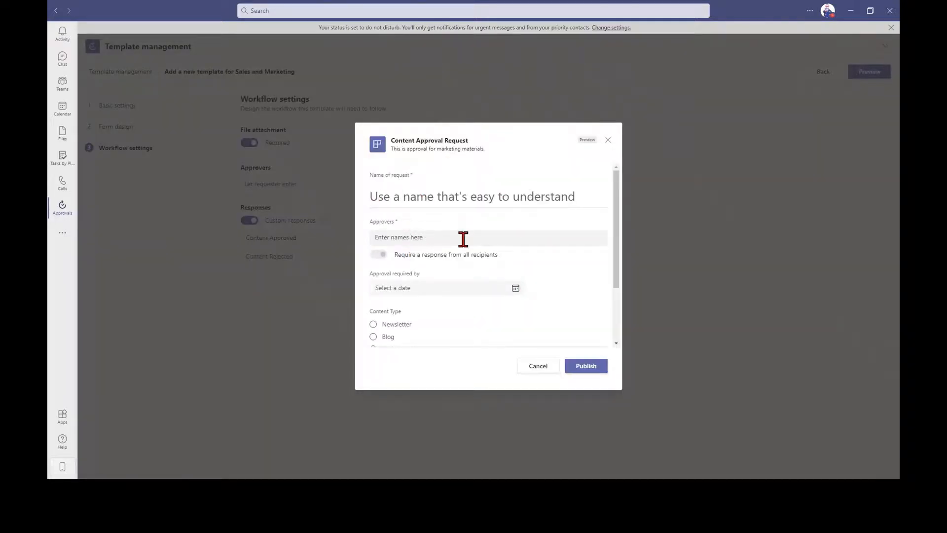
scroll(444, 286, down, 1)
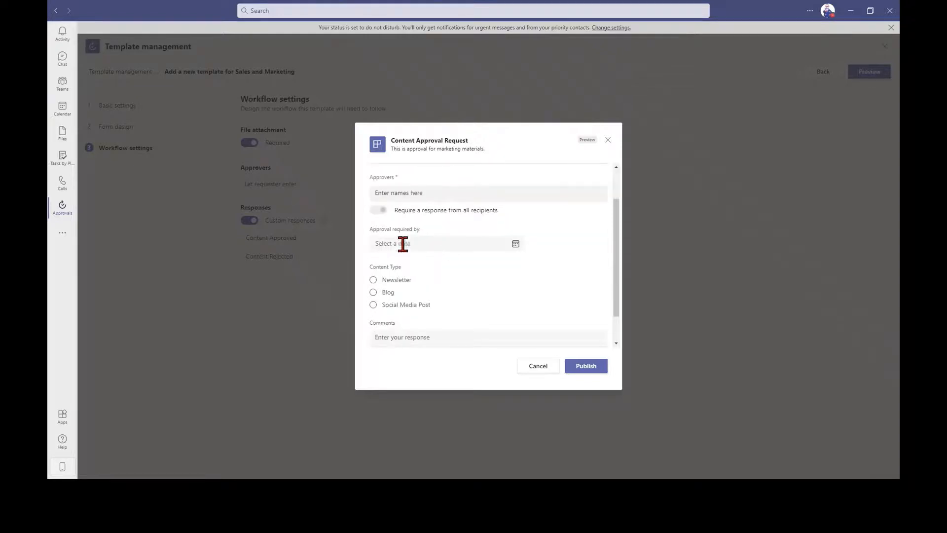
scroll(531, 289, down, 1)
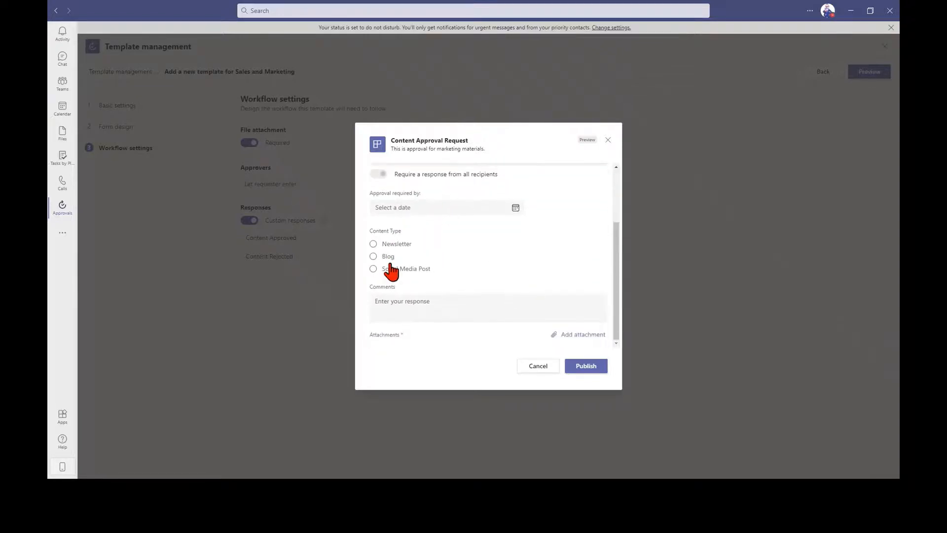
click(586, 368)
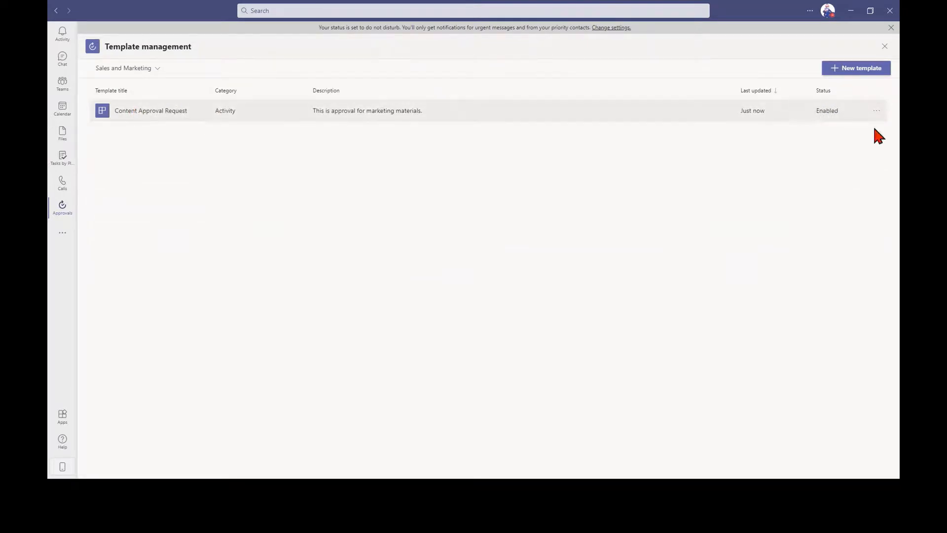
click(878, 113)
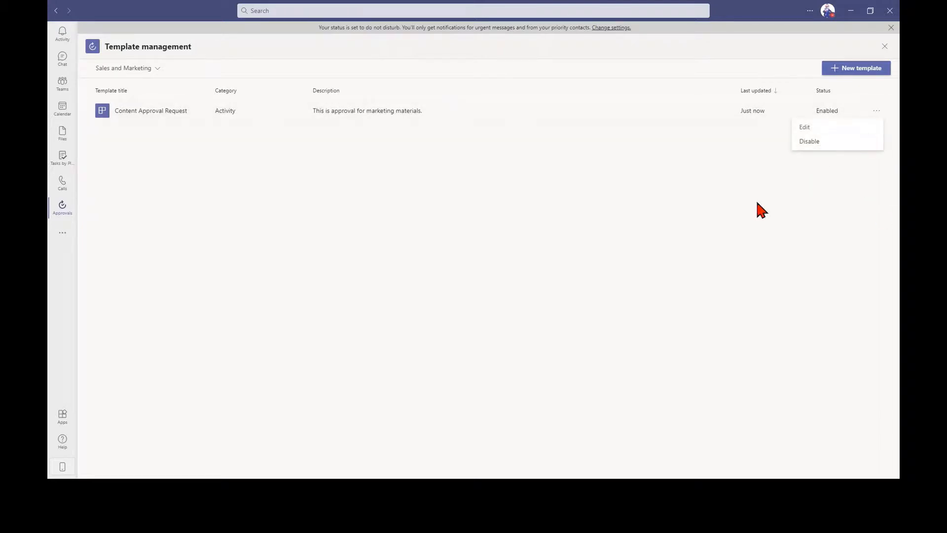
click(373, 197)
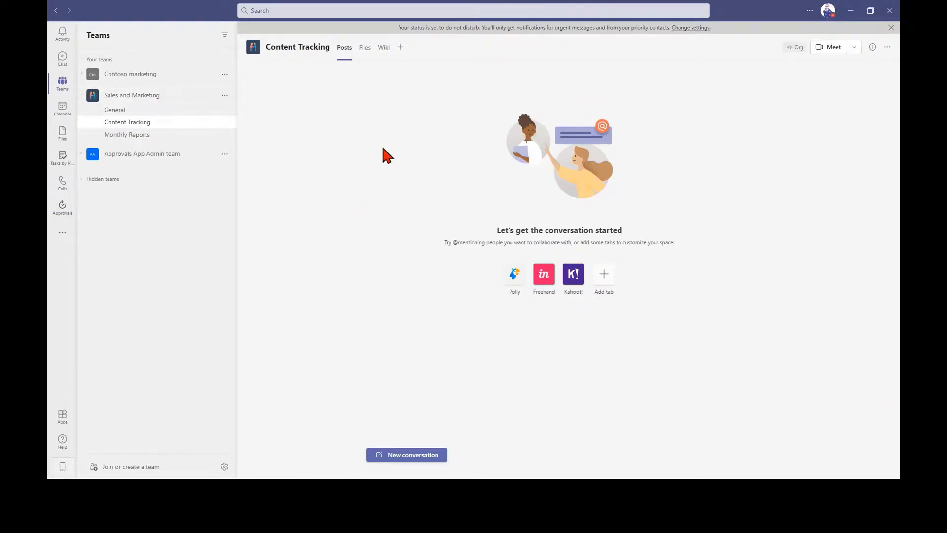
Start a conversation in the Content Tracking channel and search the messaging apps for "approvals"
click(404, 455)
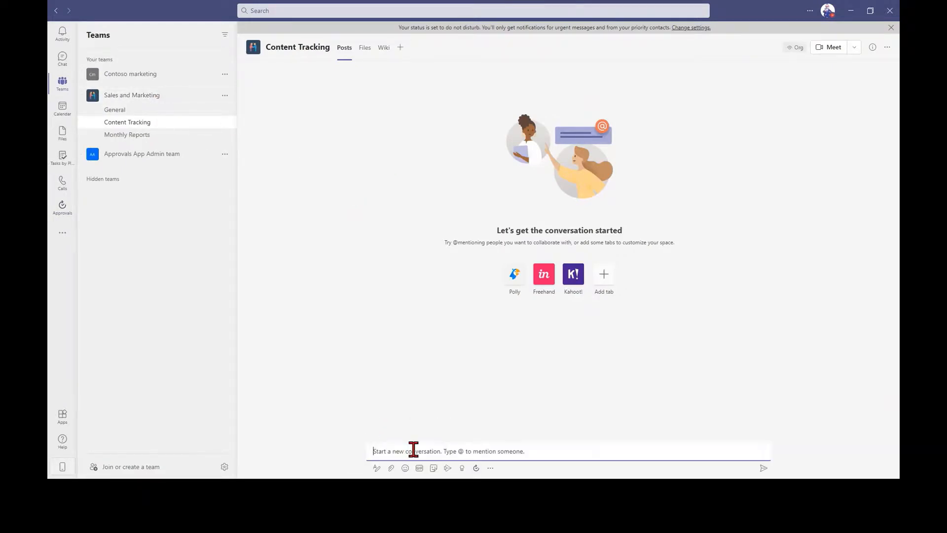
click(491, 469)
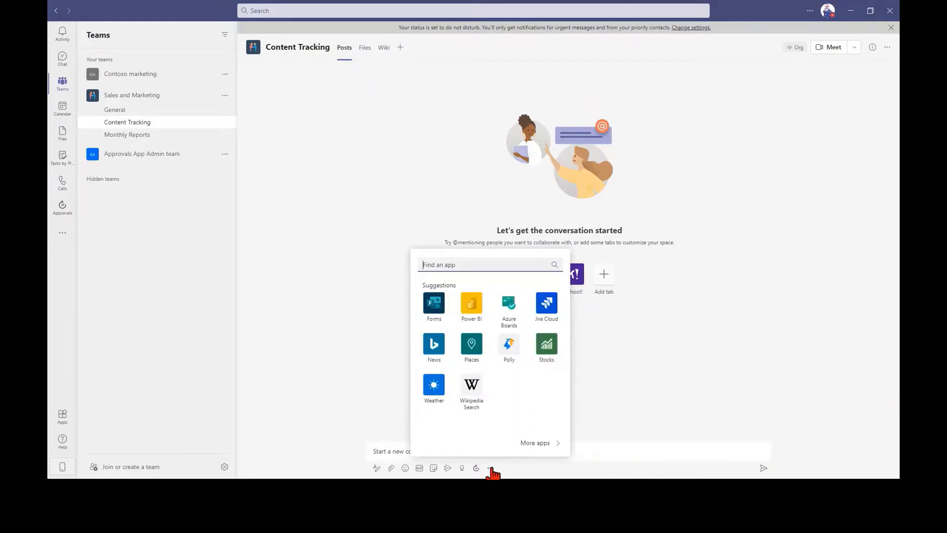
text(approvals)
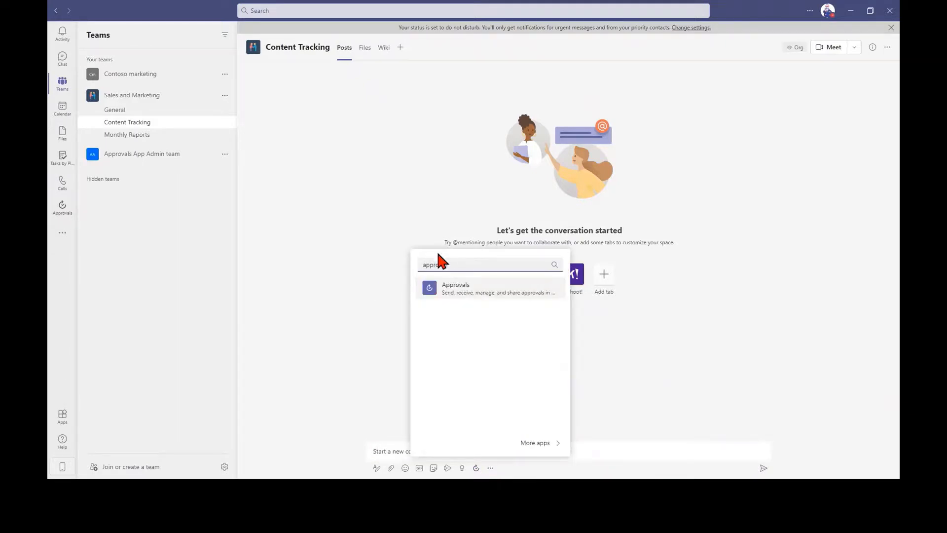
click(471, 242)
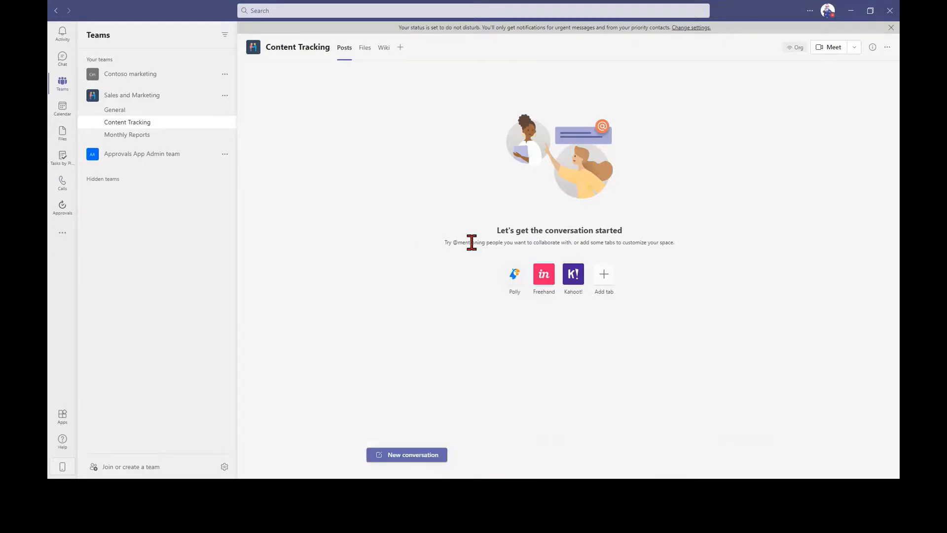
Open a new approval request from a Content Tracking channel conversation and review the form's fields
click(442, 454)
click(476, 469)
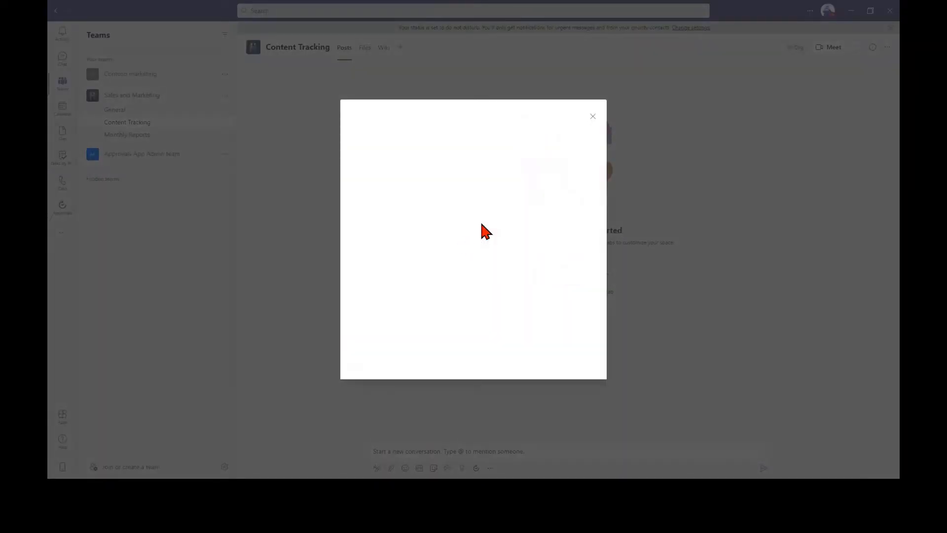
scroll(434, 309, down, 2)
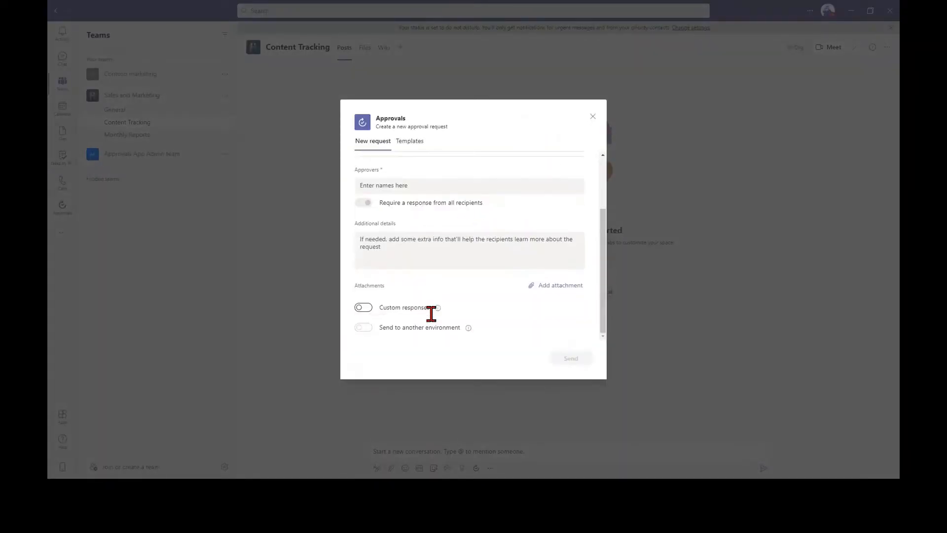
scroll(432, 313, up, 2)
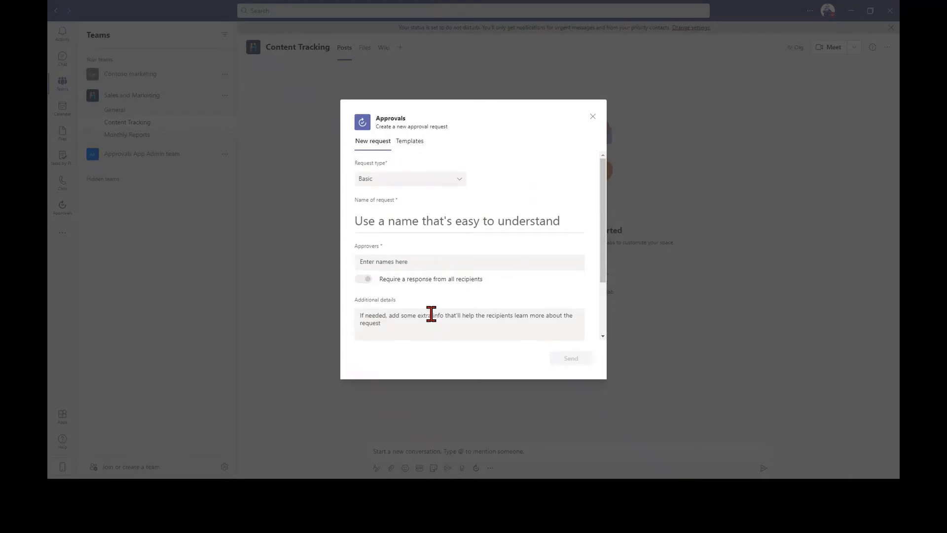
Start a request from the Sales and Marketing team's Content Approval Request template and name it "Content approval required"
click(409, 143)
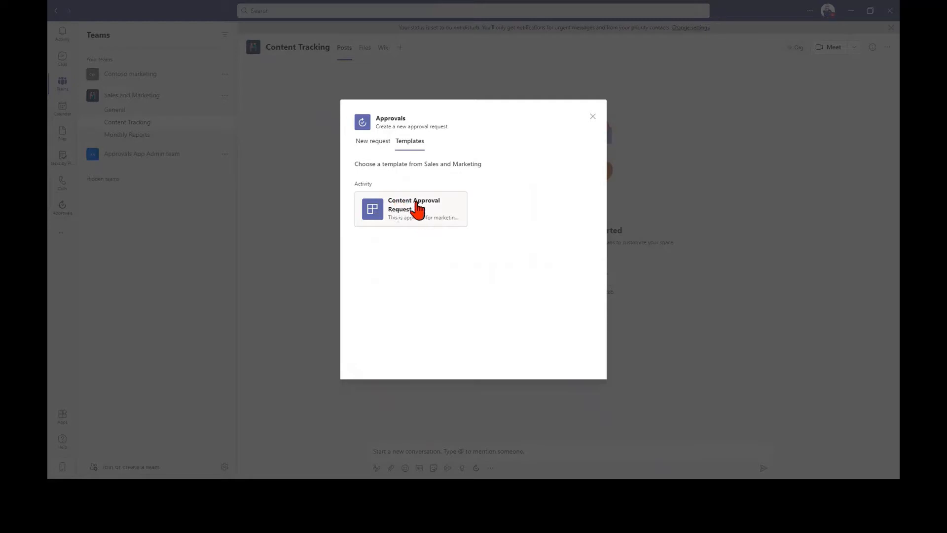
click(419, 210)
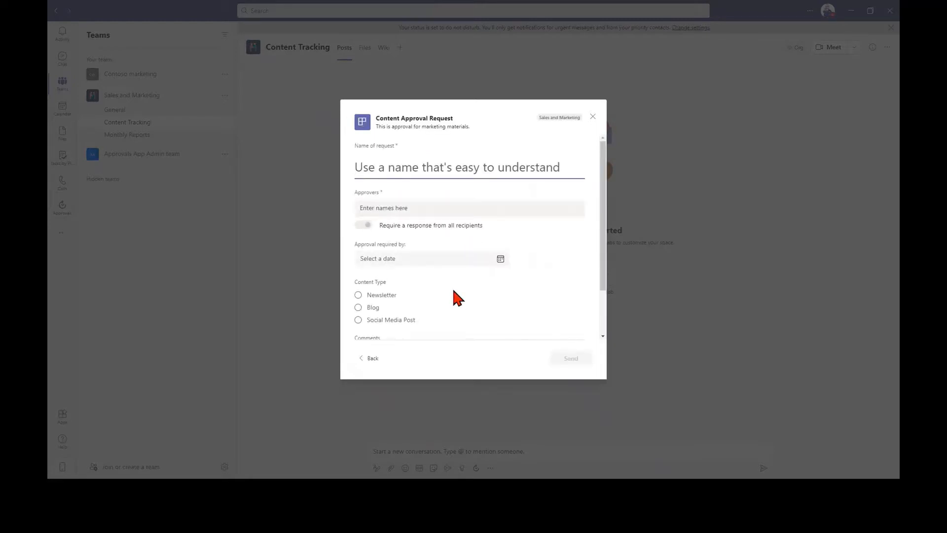
text(Content approval)
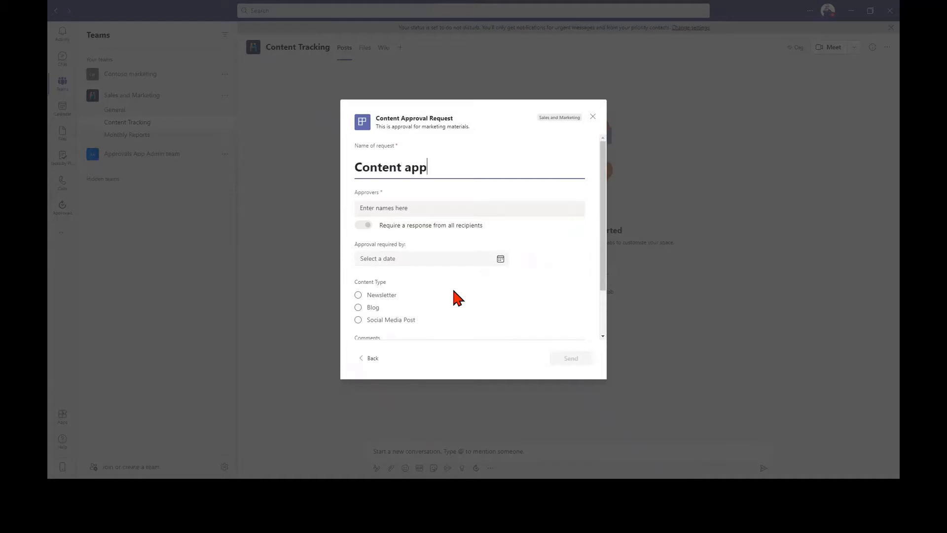
text( required)
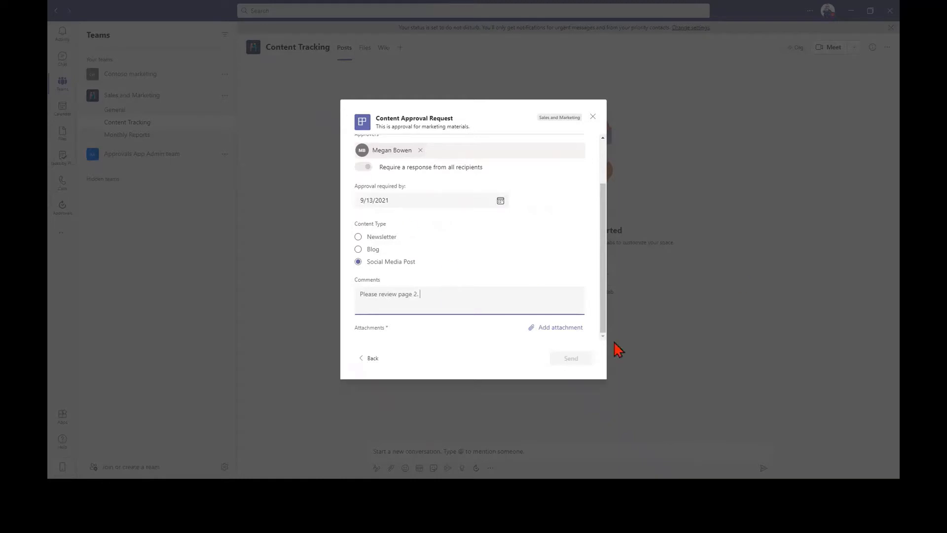
Attach Cross Cultural Marketing Campaigns.pptx from the Sales and Marketing team's documents to the approval request
click(555, 328)
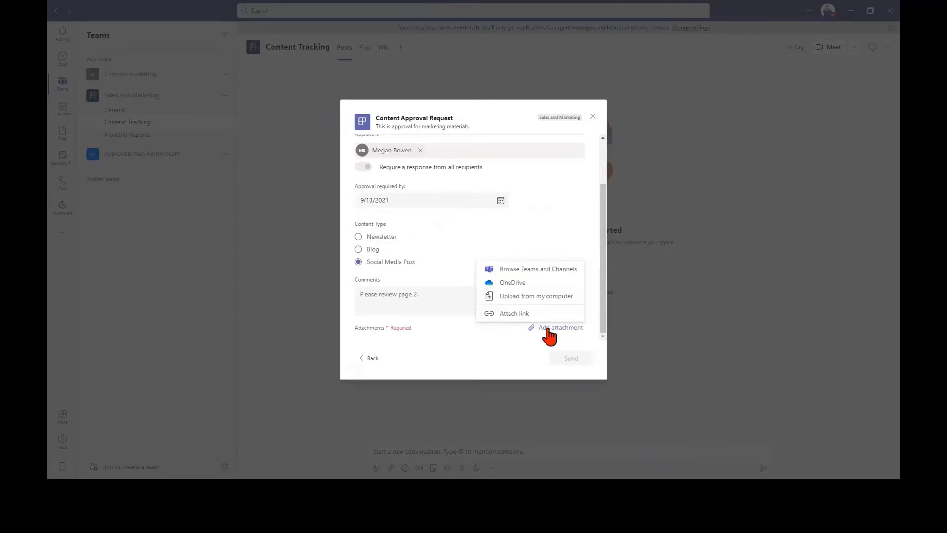
click(526, 272)
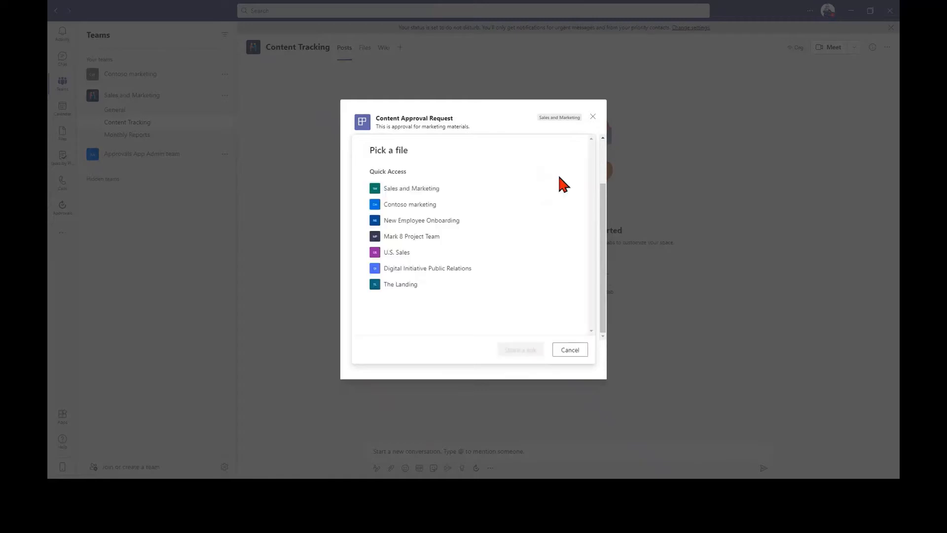
click(430, 193)
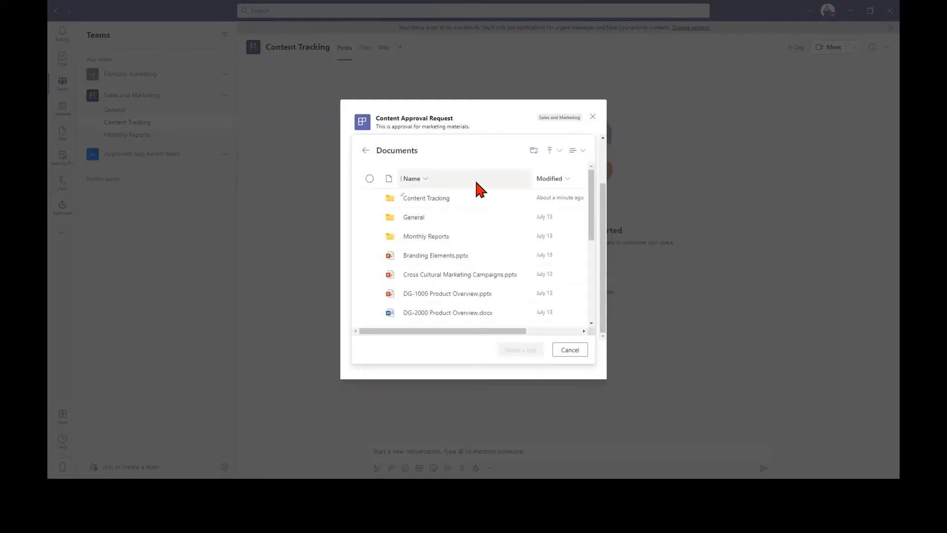
click(371, 276)
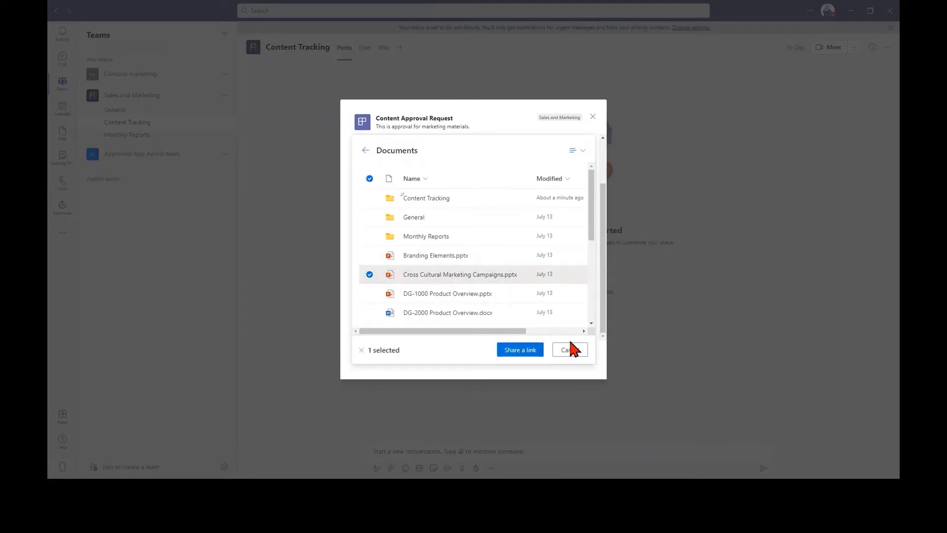
click(520, 351)
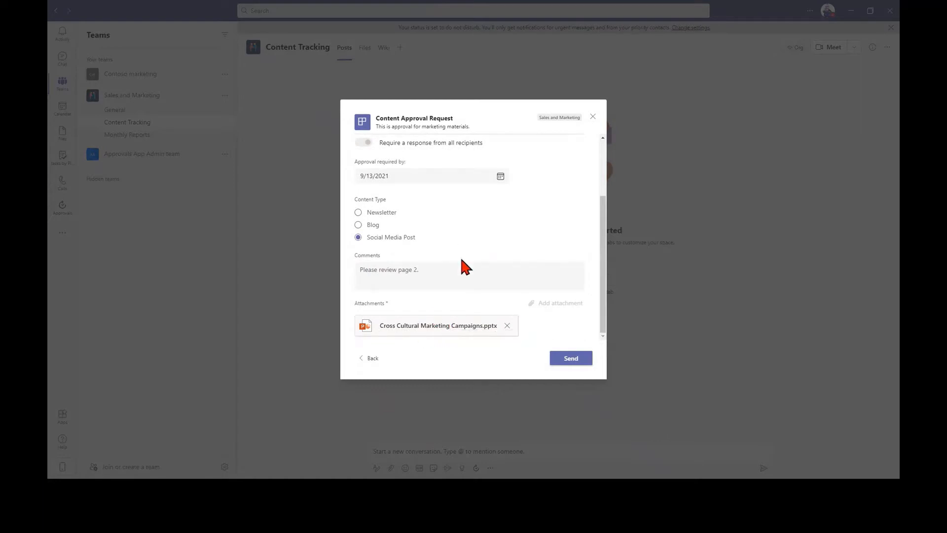
Review the completed form, send the content approval request, and check the response options on its card in the channel
scroll(431, 272, up, 3)
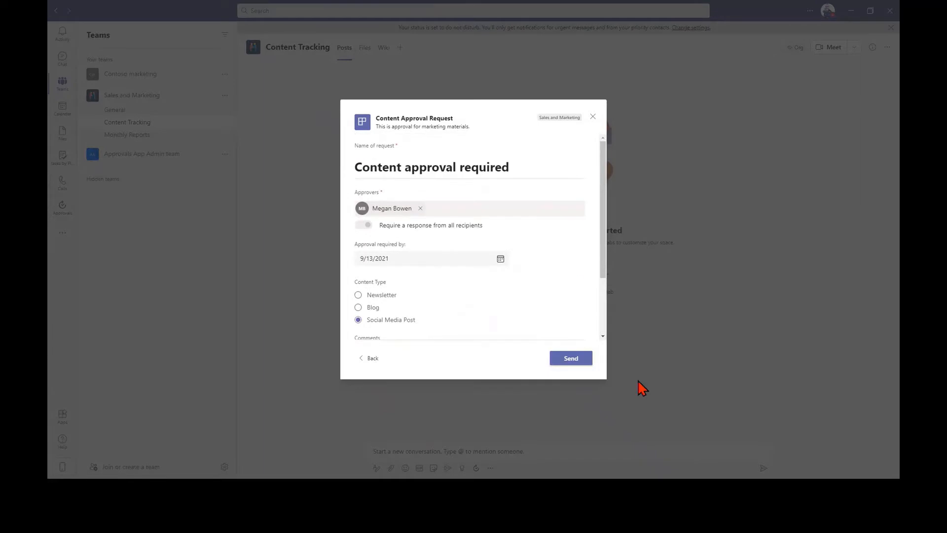
click(558, 365)
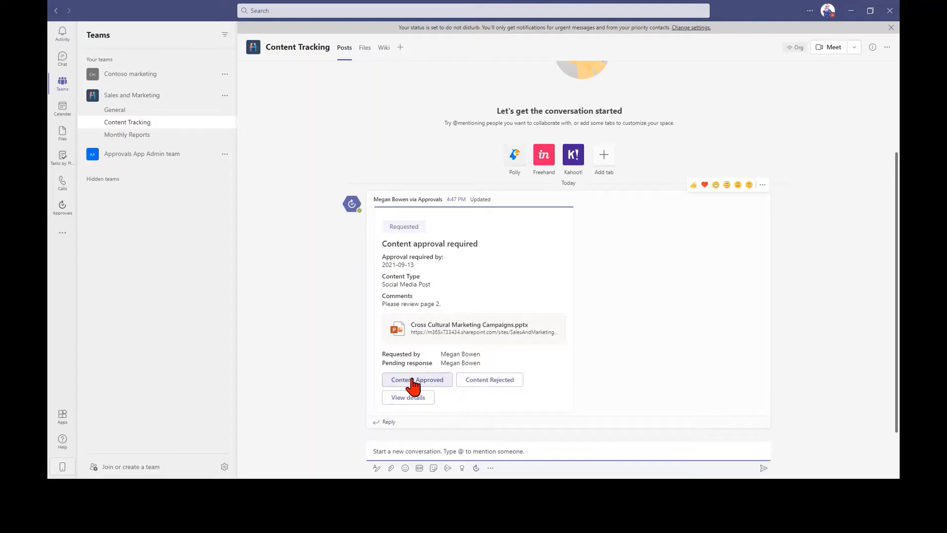
click(498, 381)
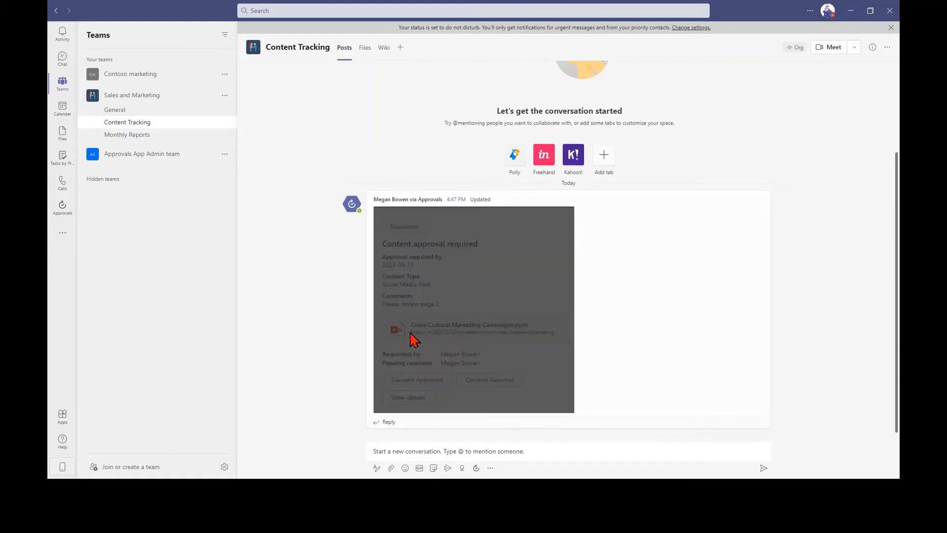
Open a new approval request form from the one-to-one chat that contains the Vacation request, and close it without sending
click(60, 58)
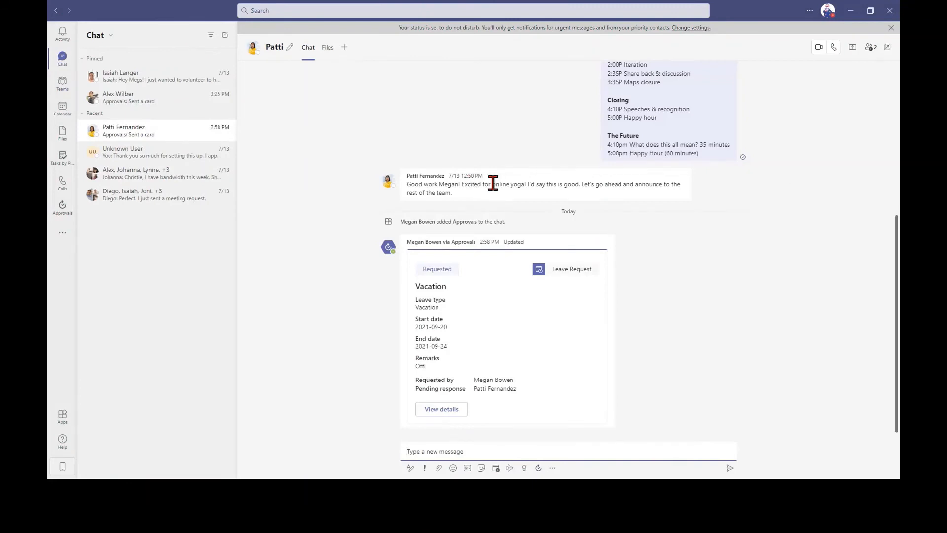
click(524, 452)
click(538, 468)
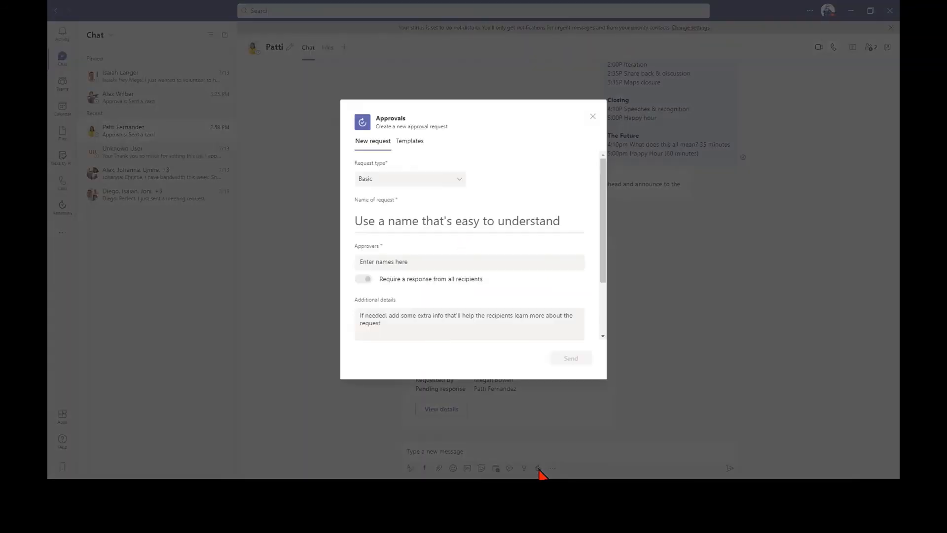
click(593, 117)
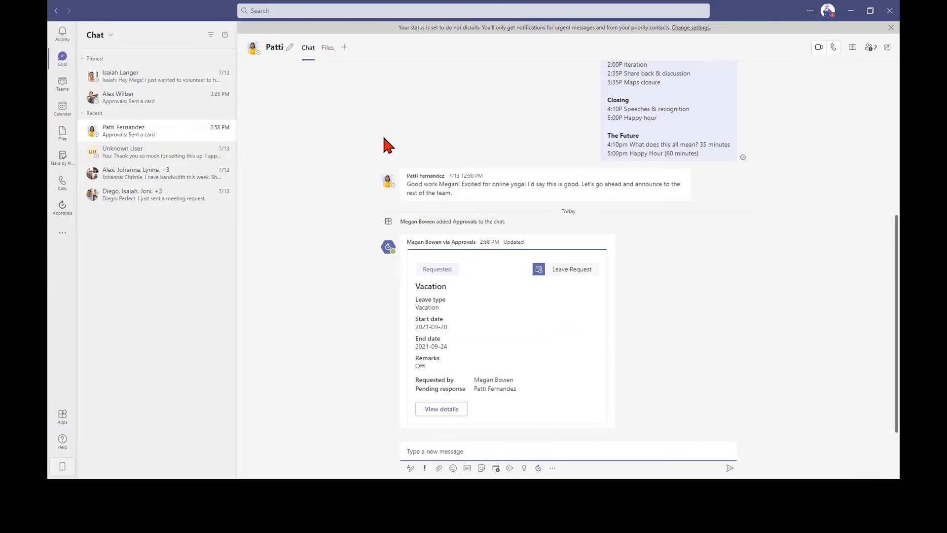